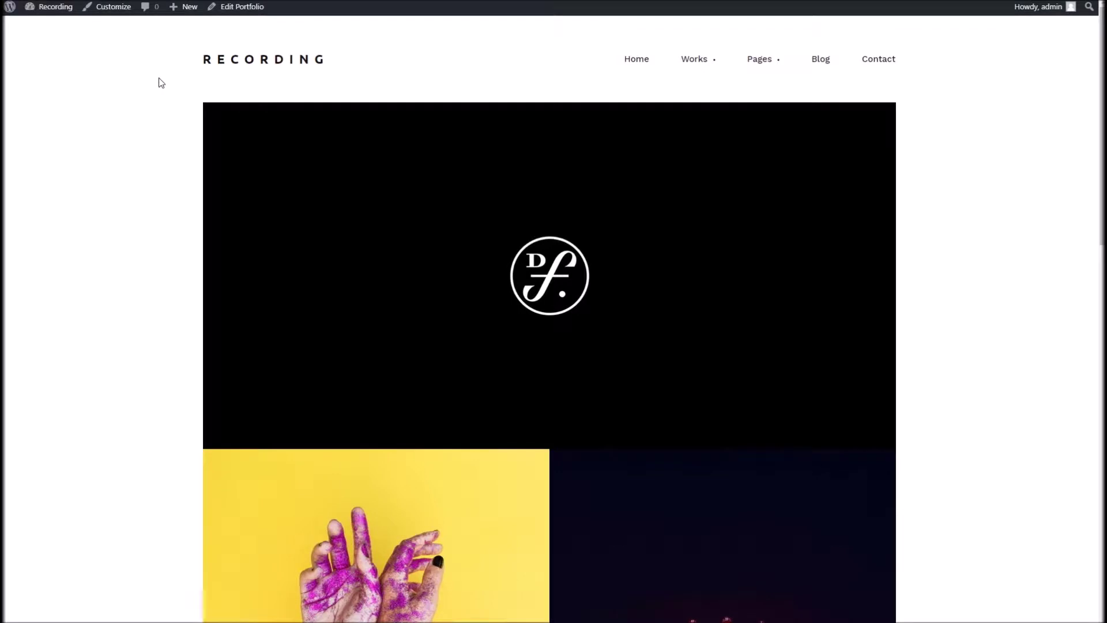
Step: Browse the Distrito Films portfolio page and home grid, bringing up the admin bar's New menu
scroll(227, 227, "down", 10)
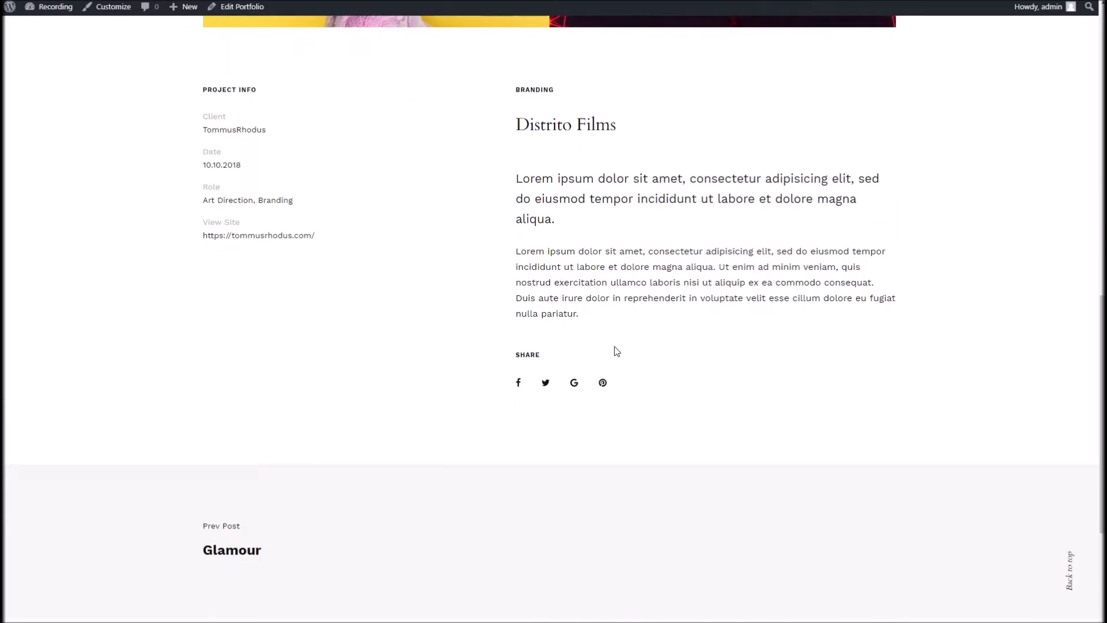
scroll(617, 351, "up", 10)
scroll(395, 245, "down", 7)
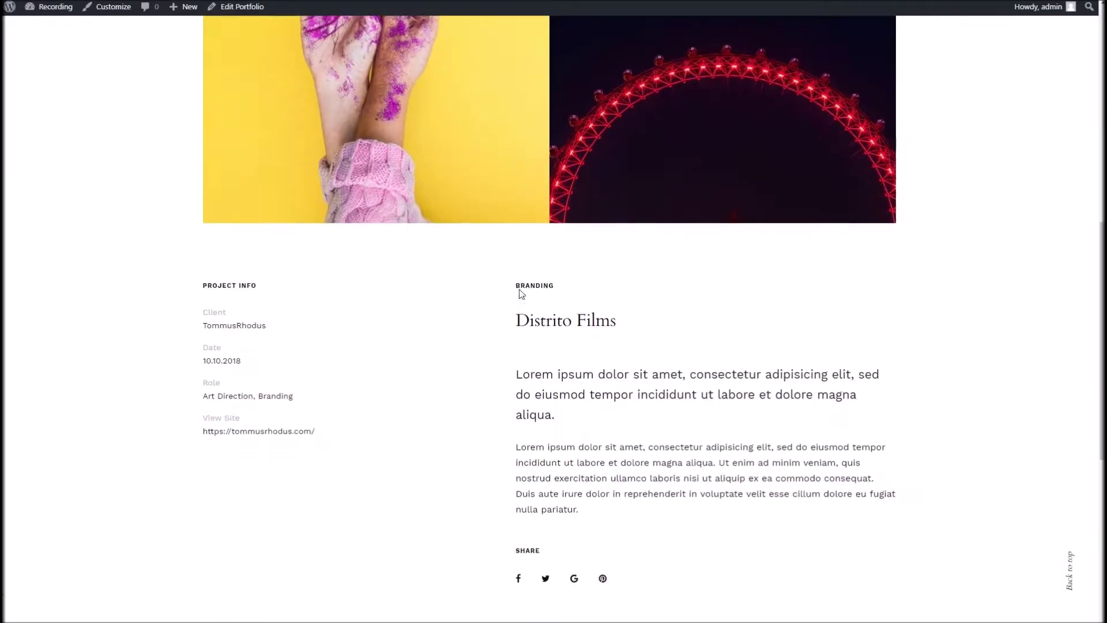
scroll(521, 294, "down", 5)
scroll(467, 309, "up", 2)
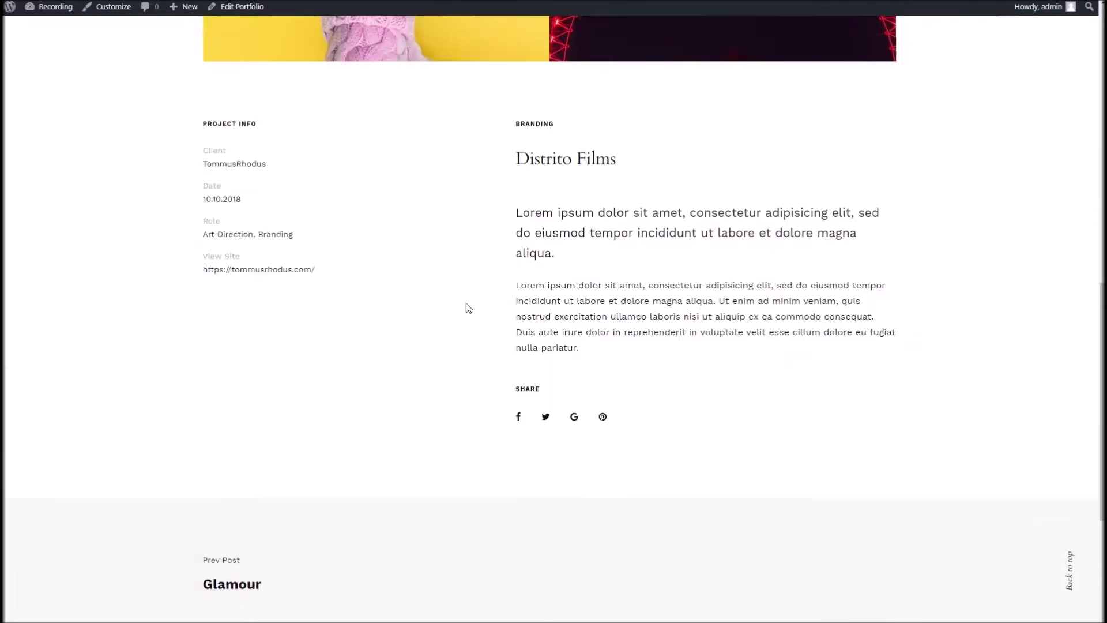
scroll(466, 303, "up", 10)
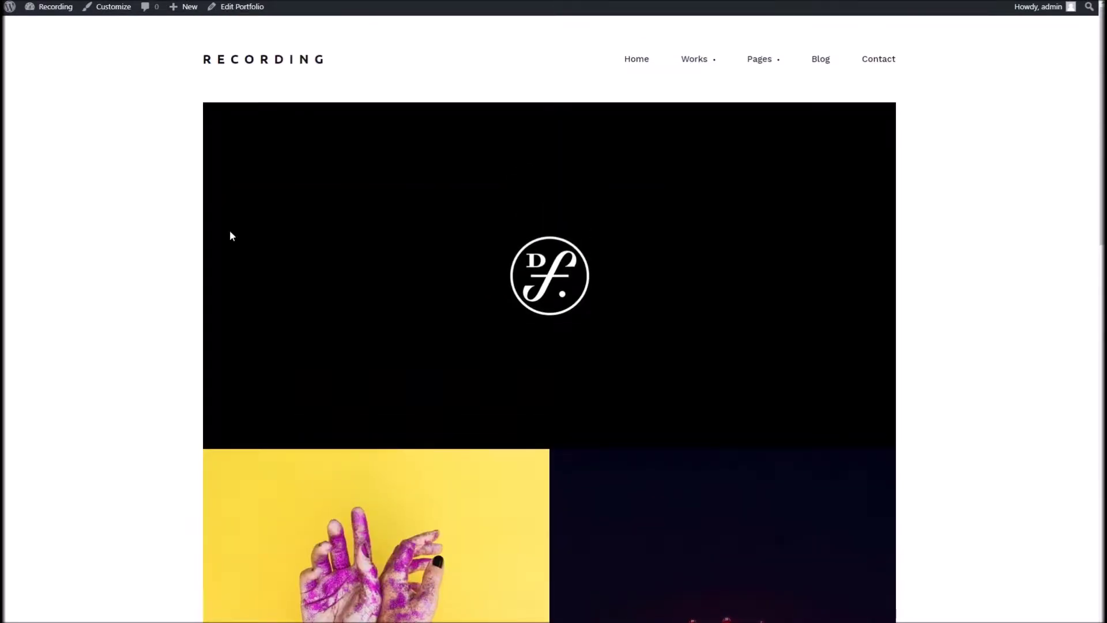
scroll(501, 257, "down", 10)
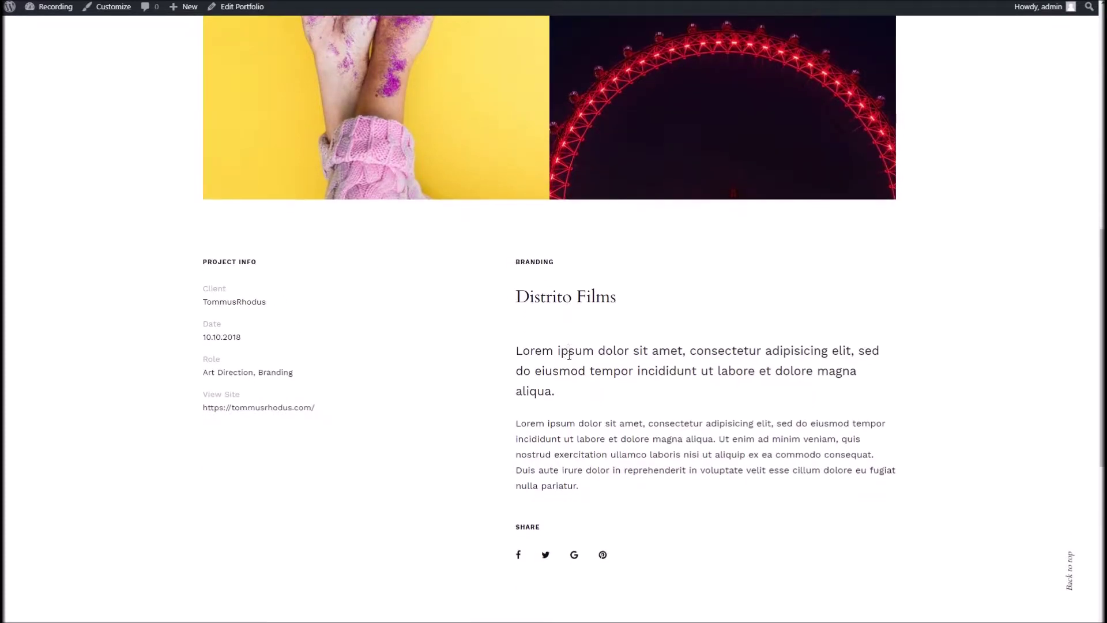
scroll(496, 395, "down", 5)
scroll(575, 452, "up", 10)
scroll(574, 447, "up", 5)
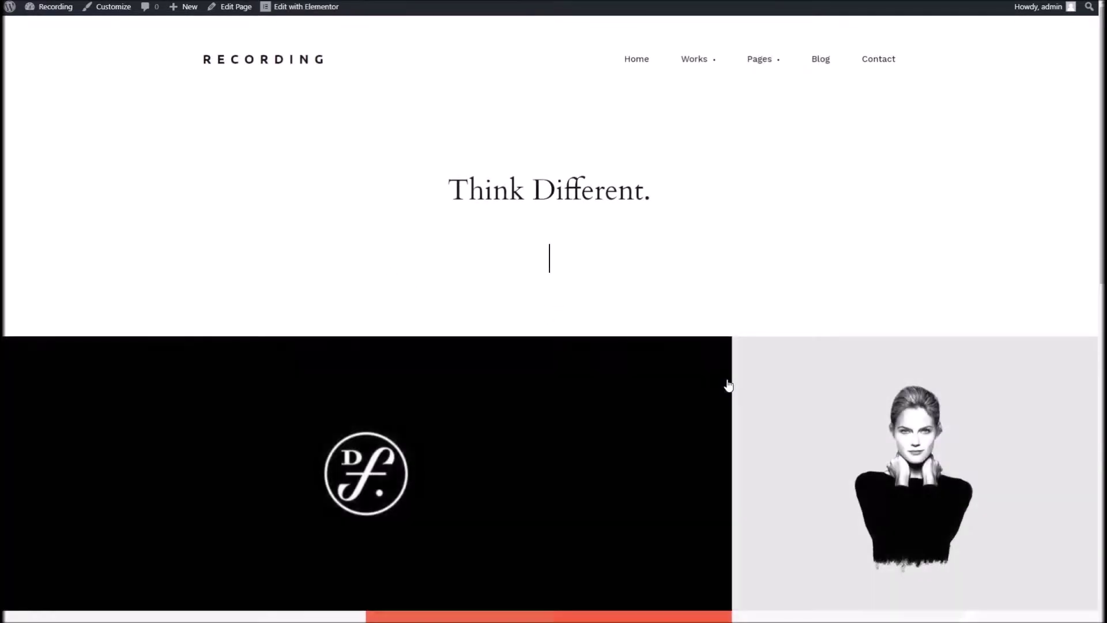
scroll(865, 361, "down", 8)
scroll(870, 360, "up", 8)
scroll(871, 360, "down", 1)
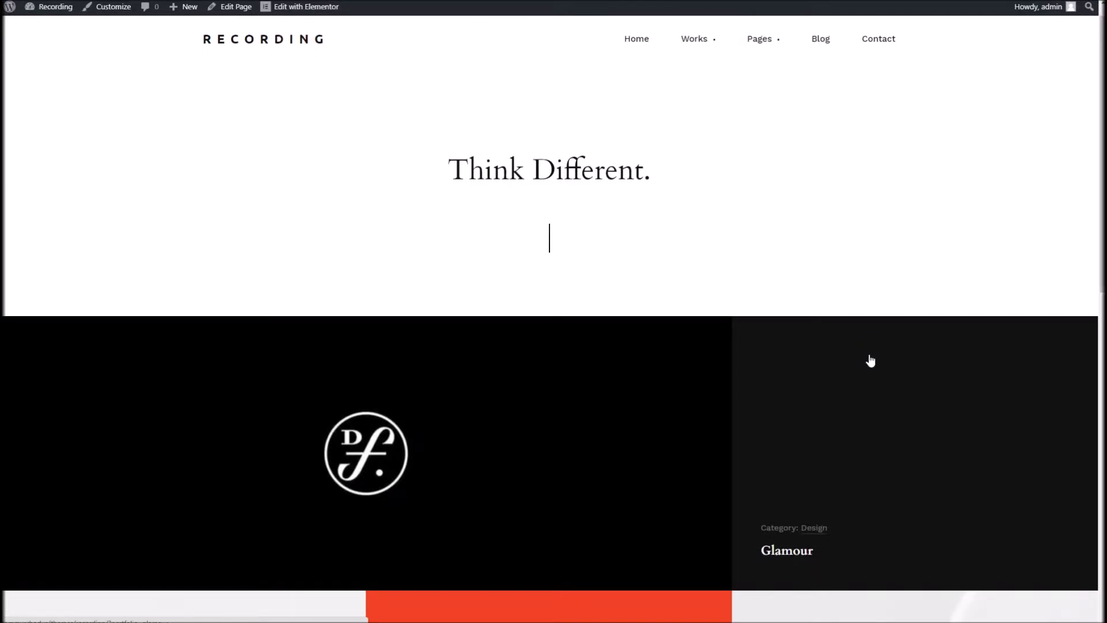
scroll(869, 361, "down", 4)
mouse_move(187, 18)
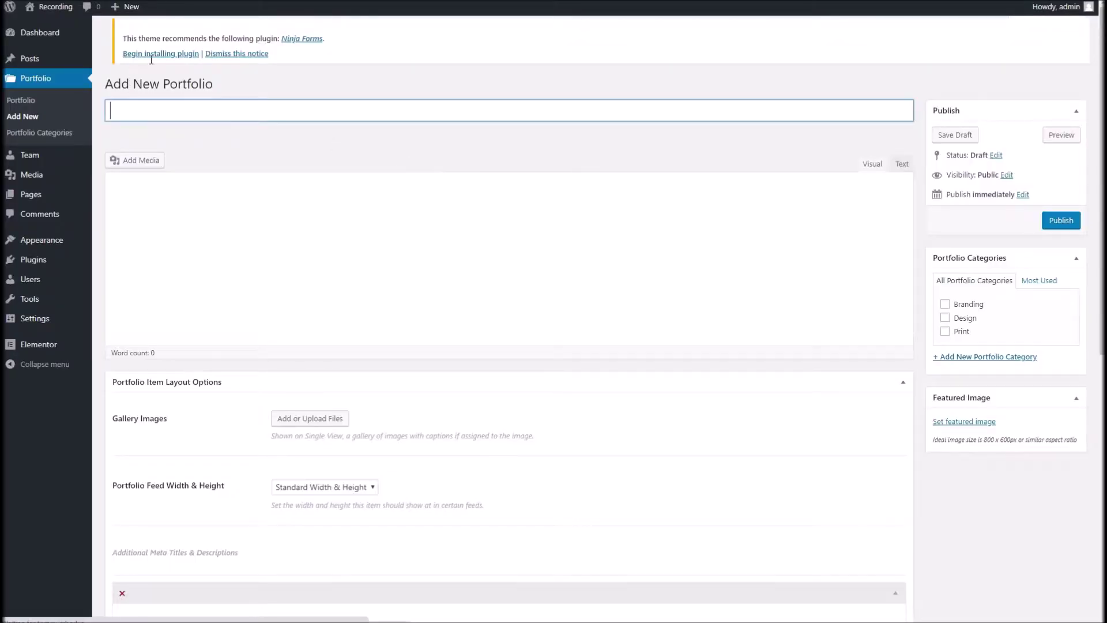
Step: Title the new portfolio item 'Dans Demo Project' so the draft saves
scroll(413, 137, "down", 6)
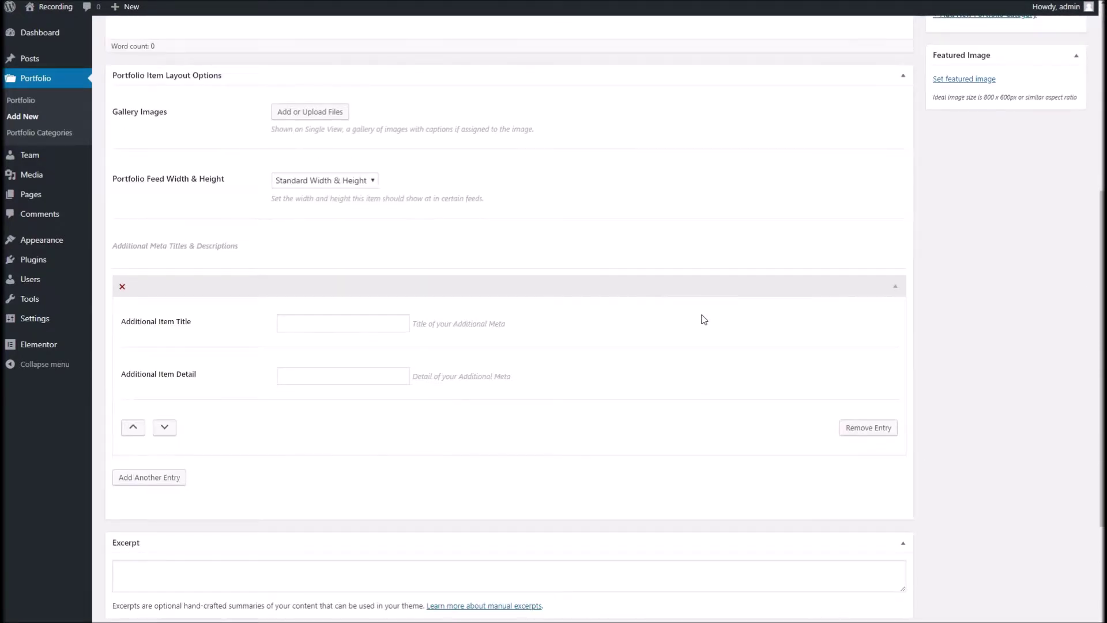
scroll(701, 315, "up", 4)
scroll(701, 314, "up", 2)
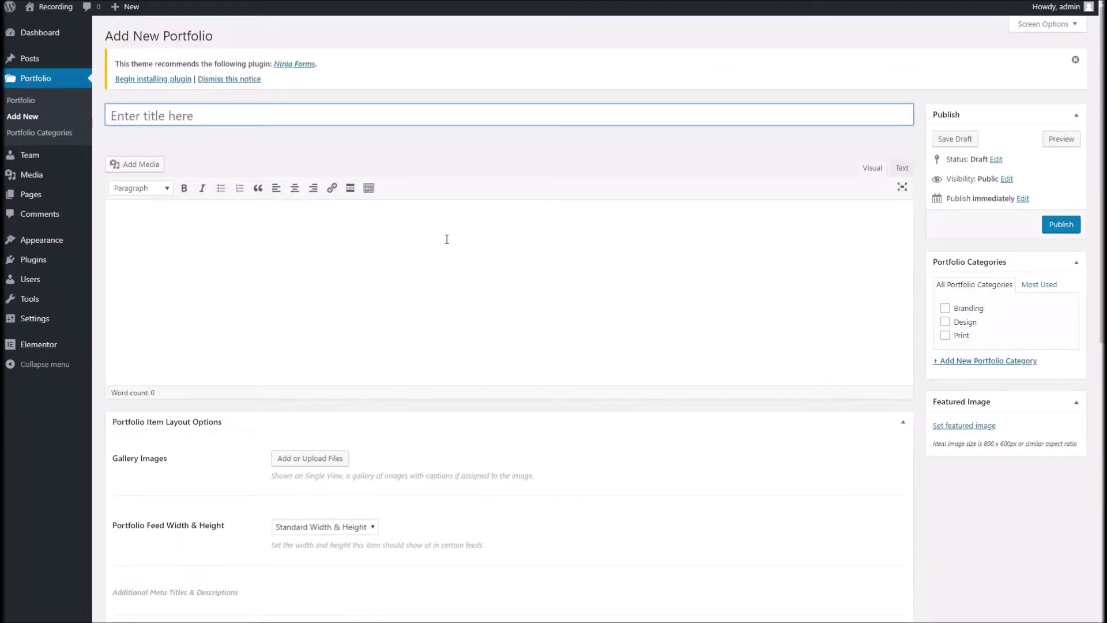
scroll(507, 262, "down", 3)
scroll(770, 326, "up", 3)
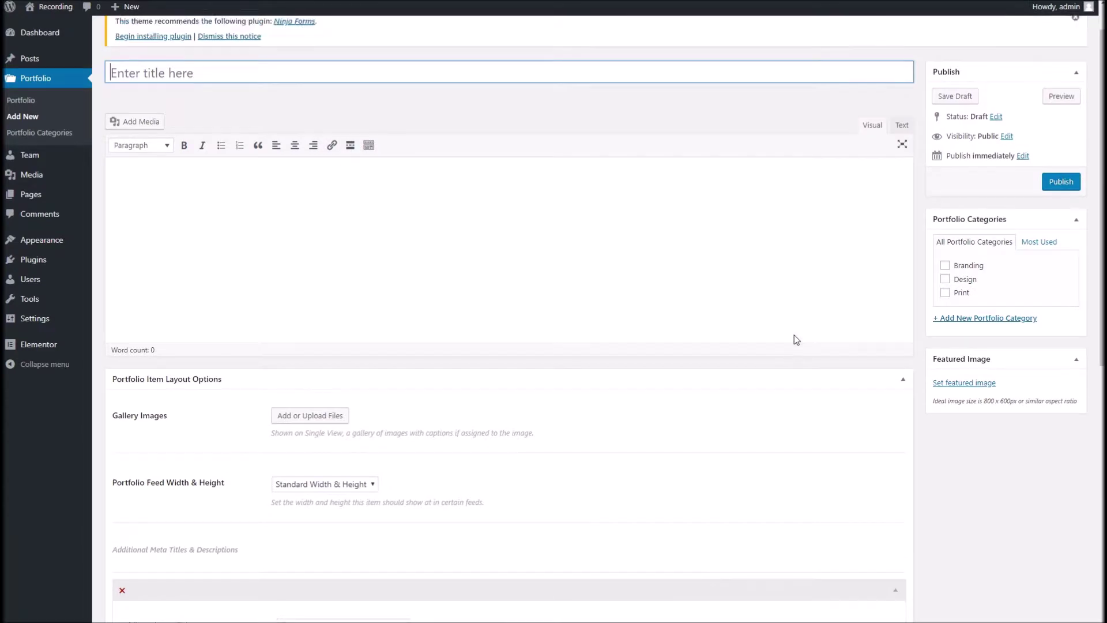
scroll(773, 329, "up", 1)
scroll(773, 333, "down", 1)
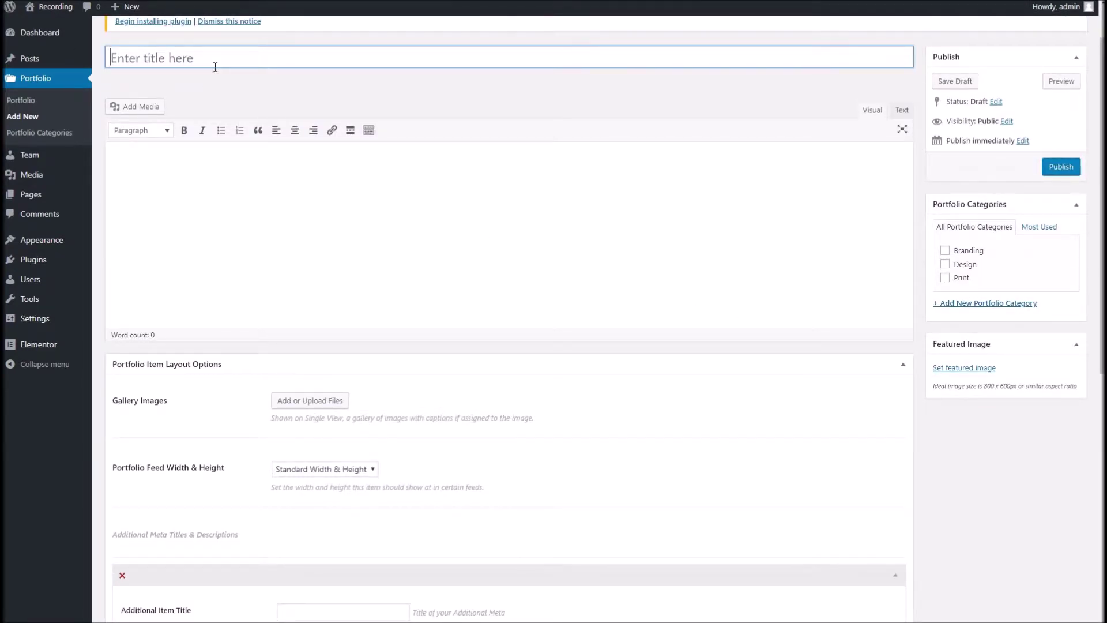
type("Dans Demo Project")
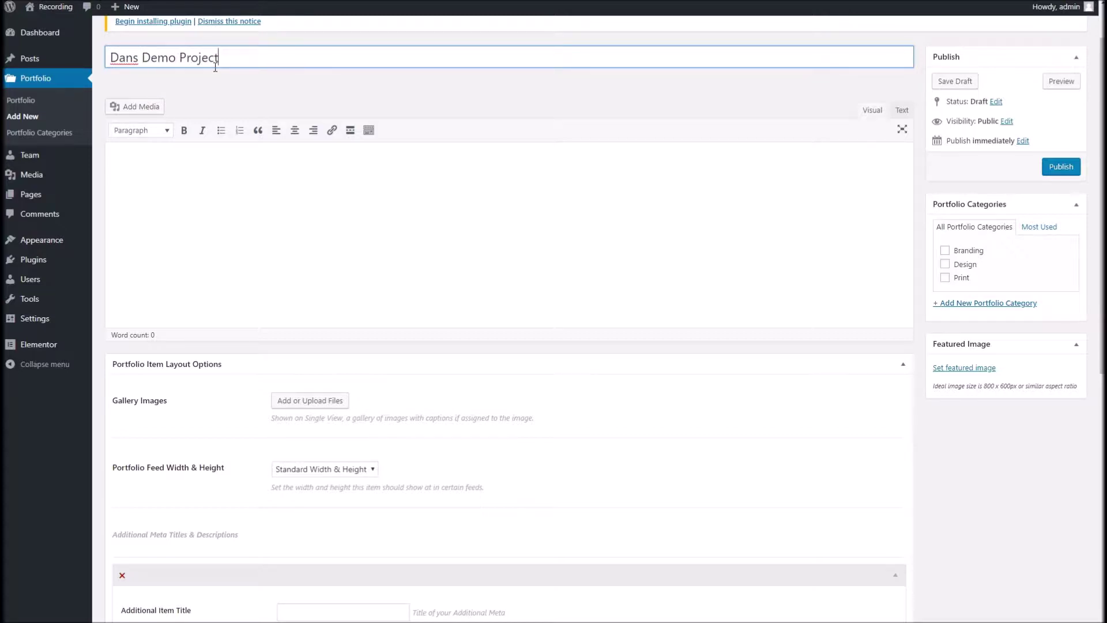
left_click(308, 213)
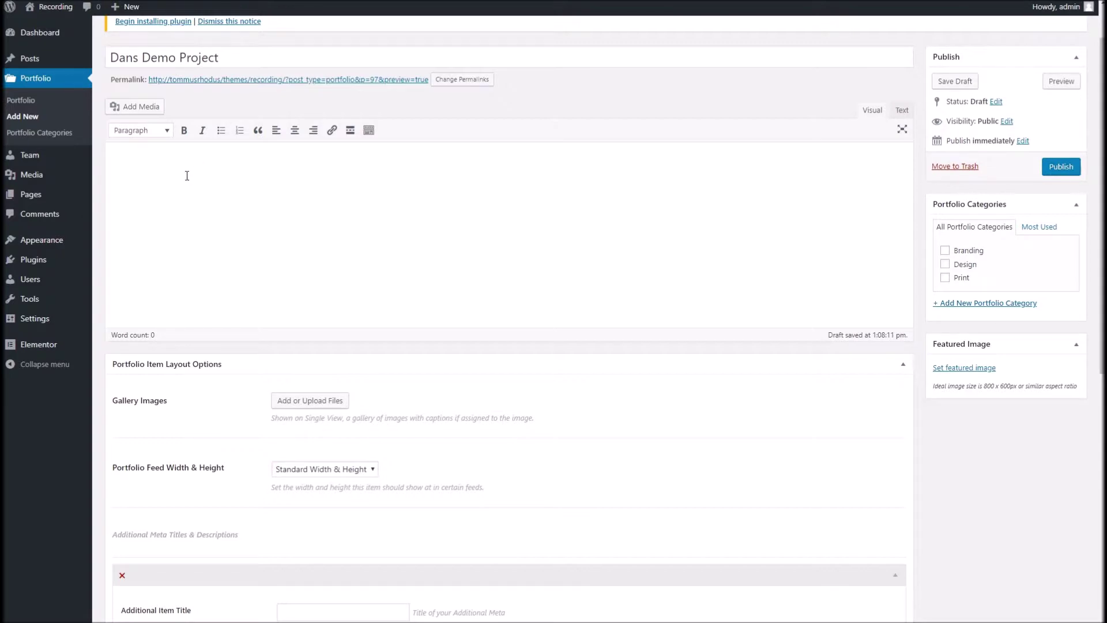
Step: Copy the Gallery Images help sentence and paste it three times into the body
left_click_drag(534, 419, 277, 427)
key("ctrl+c")
left_click(266, 218)
key("ctrl+v")
key("ctrl+v")
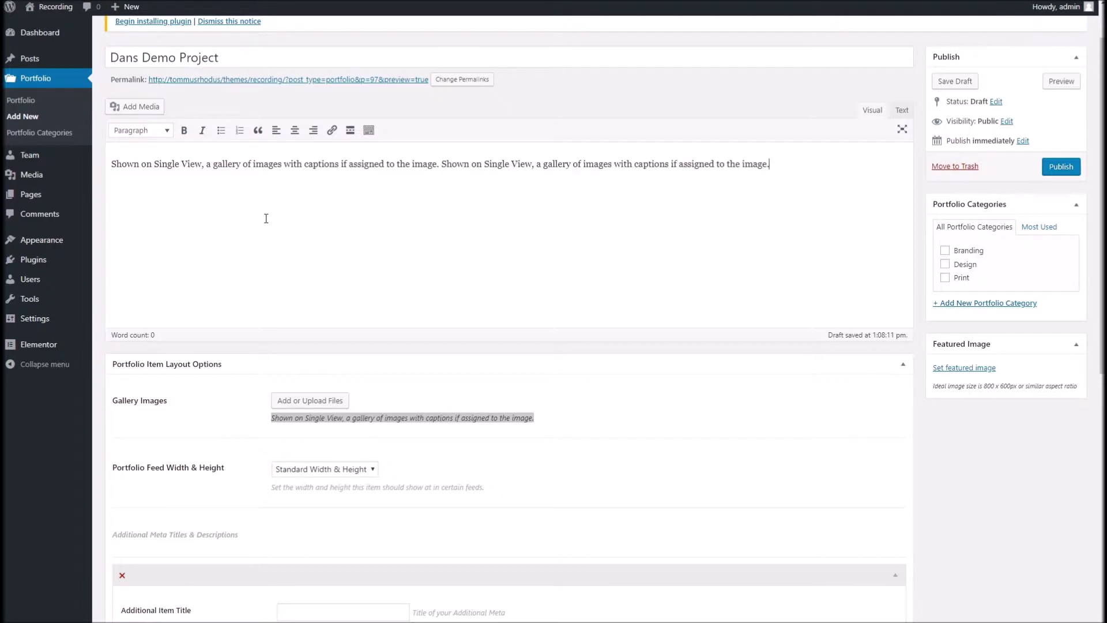
key("ctrl+v")
key("ctrl+v")
key("ctrl+v")
key("ctrl+v")
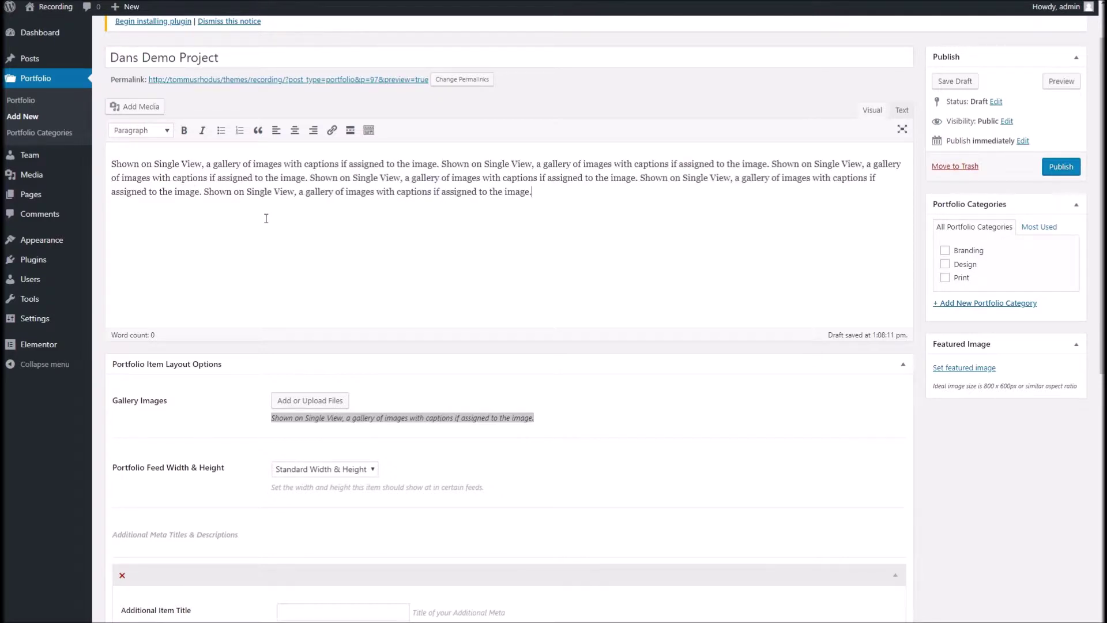
key("ctrl+v")
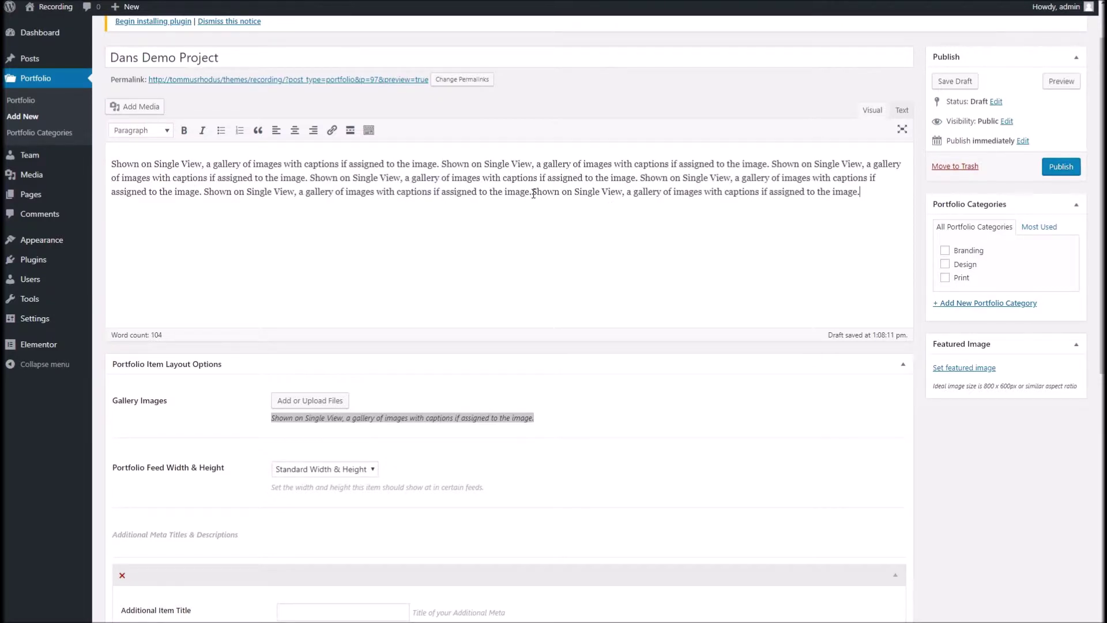
left_click(532, 193)
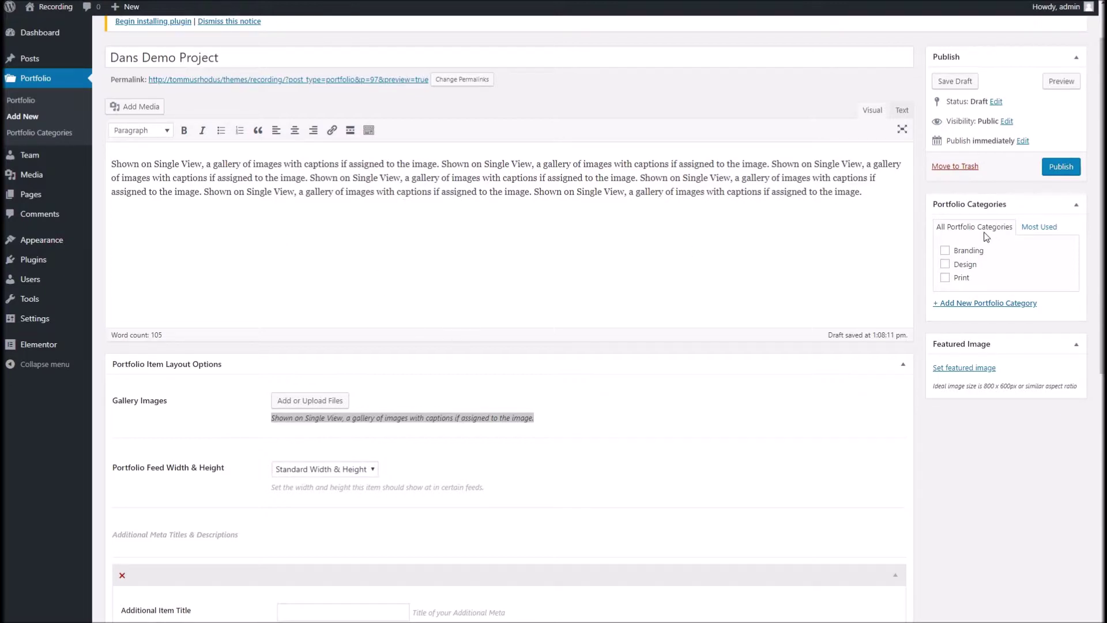
Step: File the portfolio item under the Design category
left_click(945, 265)
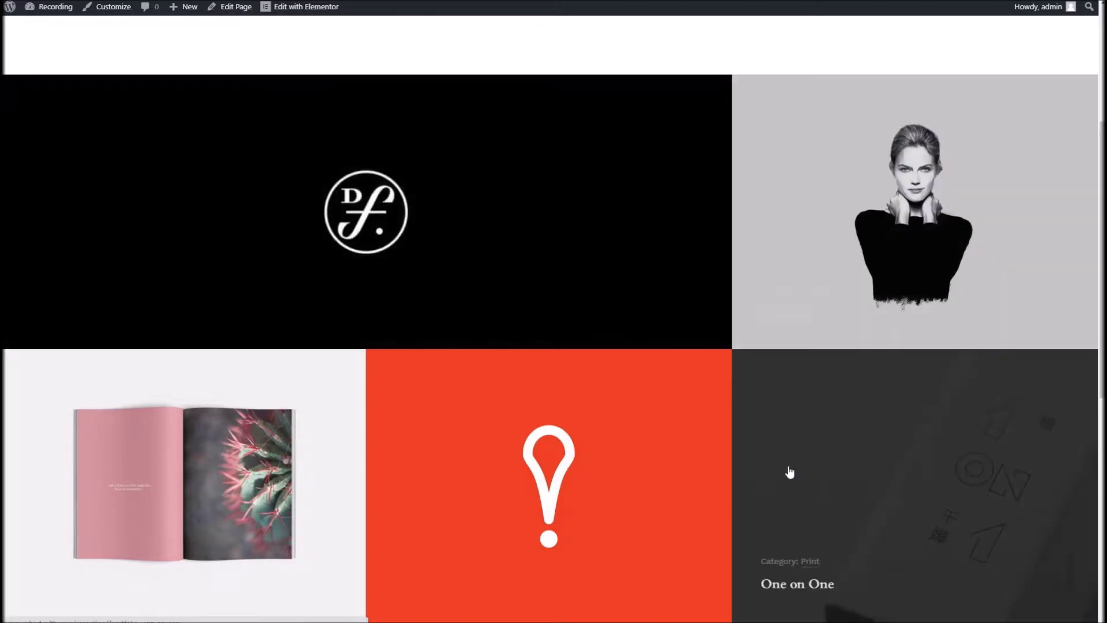
scroll(385, 423, "down", 1)
scroll(372, 415, "up", 2)
scroll(372, 415, "up", 3)
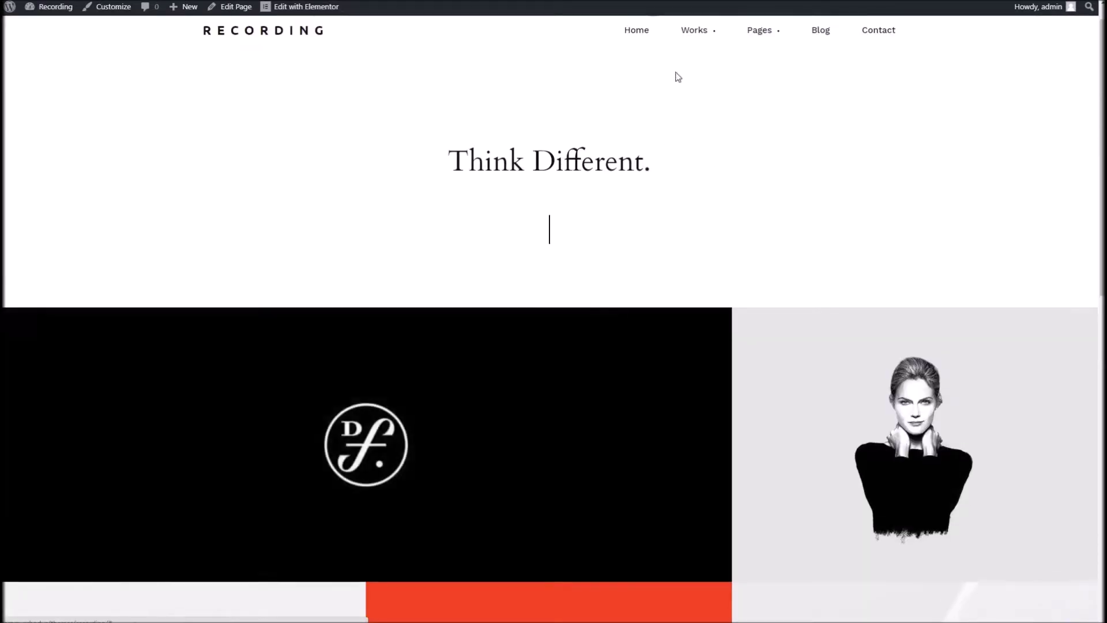
Step: Bring up the Featured Image picker from the Featured Image box
mouse_move(694, 77)
scroll(455, 271, "down", 3)
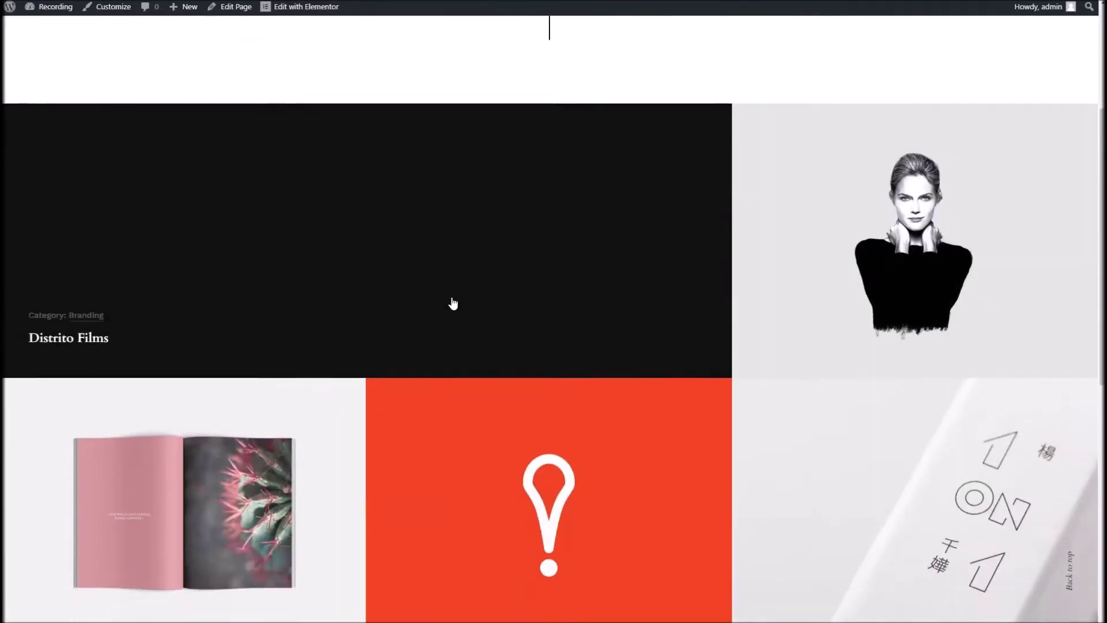
scroll(450, 150, "up", 2)
scroll(400, 192, "down", 4)
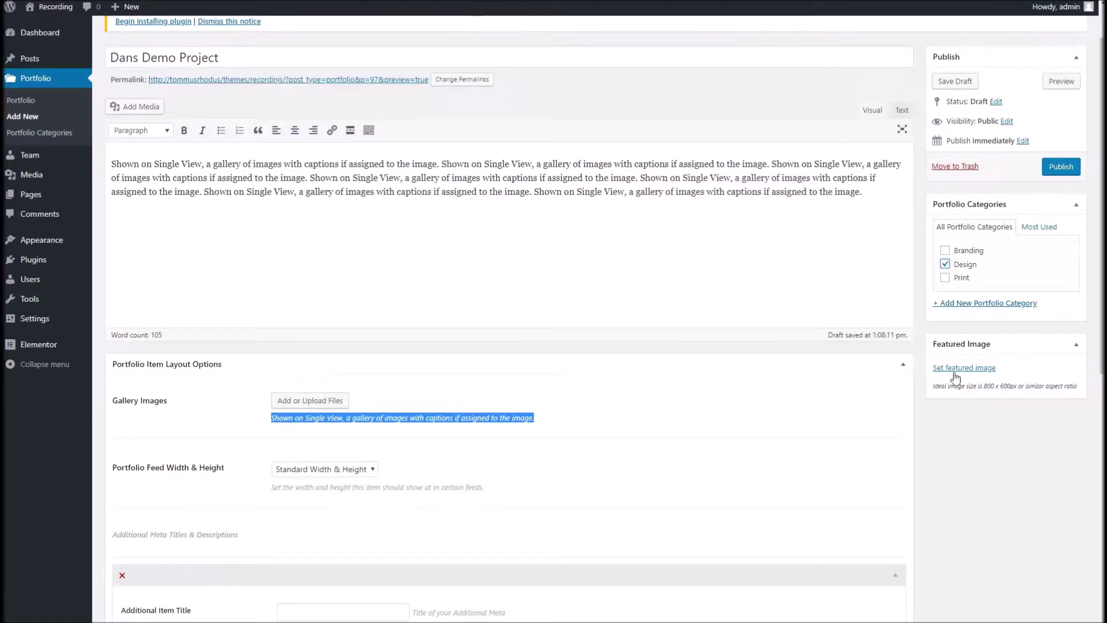
left_click(955, 369)
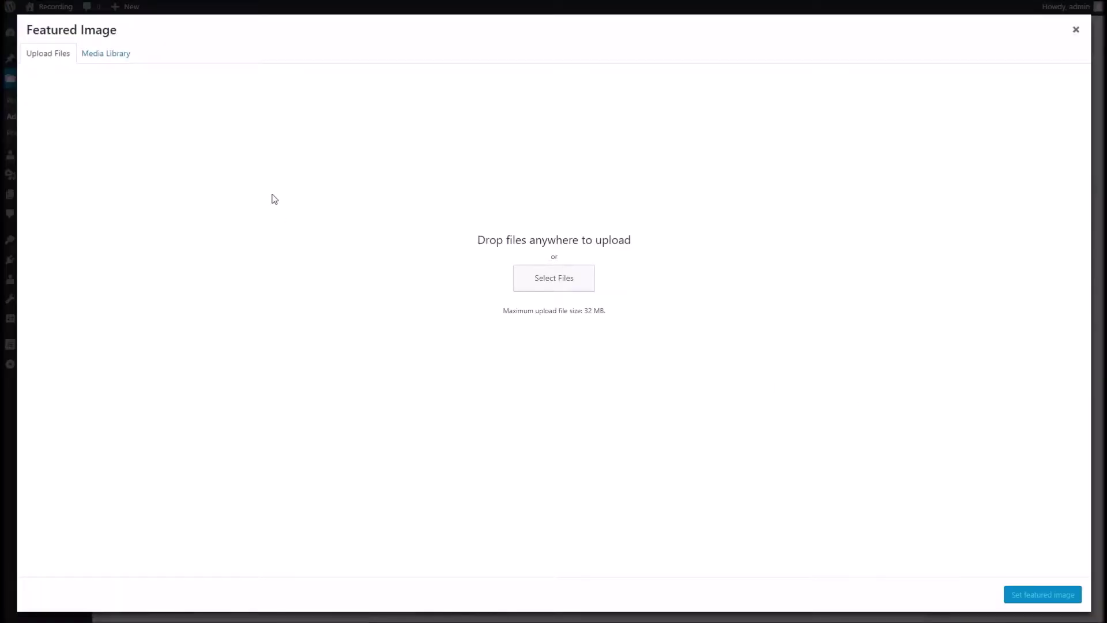
Step: Set the orange-background portrait team-06.jpg as featured image, then view the Distrito Films page
left_click(103, 53)
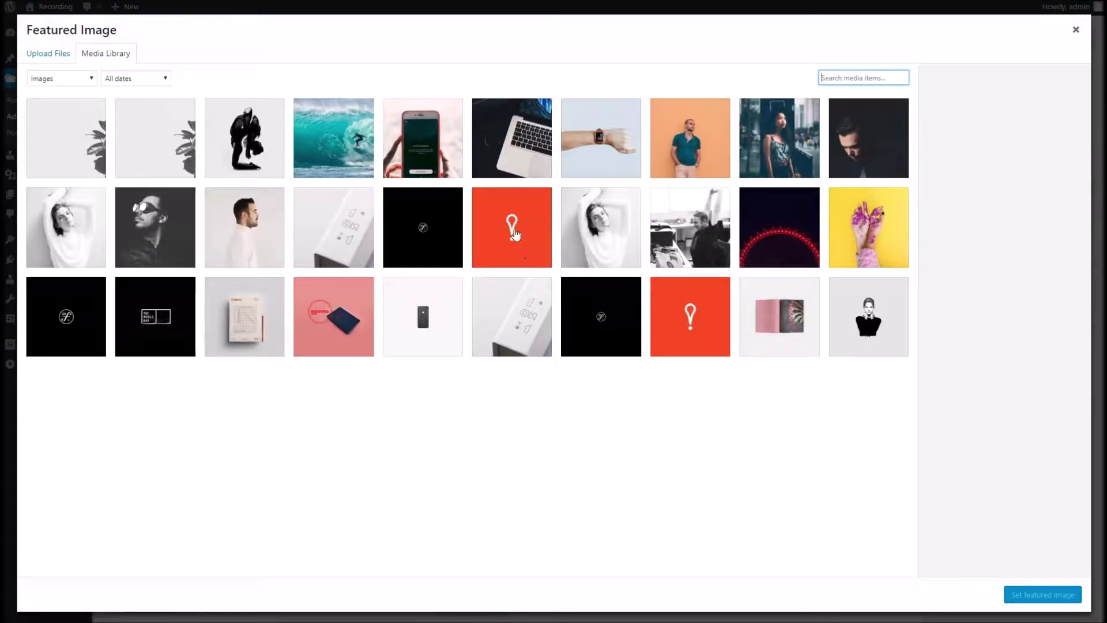
left_click(718, 154)
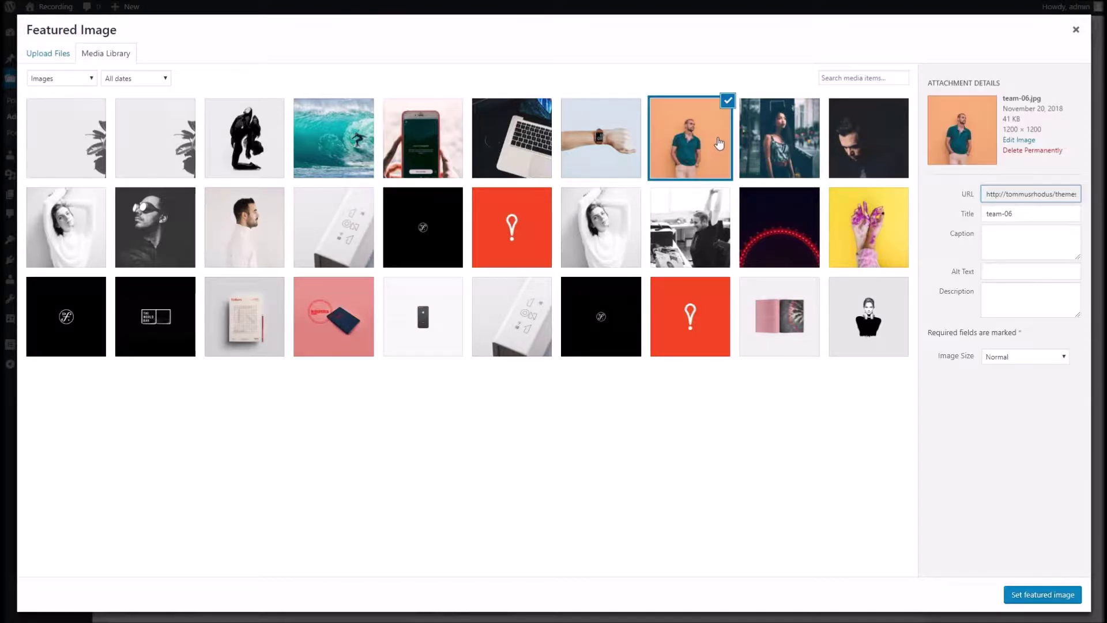
left_click(1044, 595)
scroll(430, 411, "down", 2)
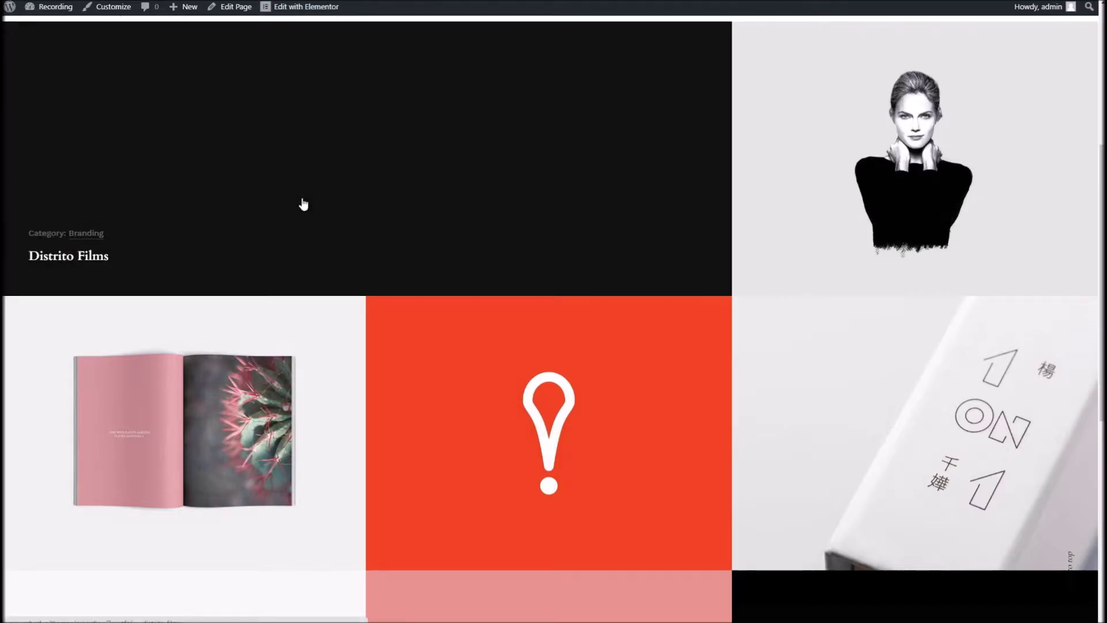
left_click(317, 205)
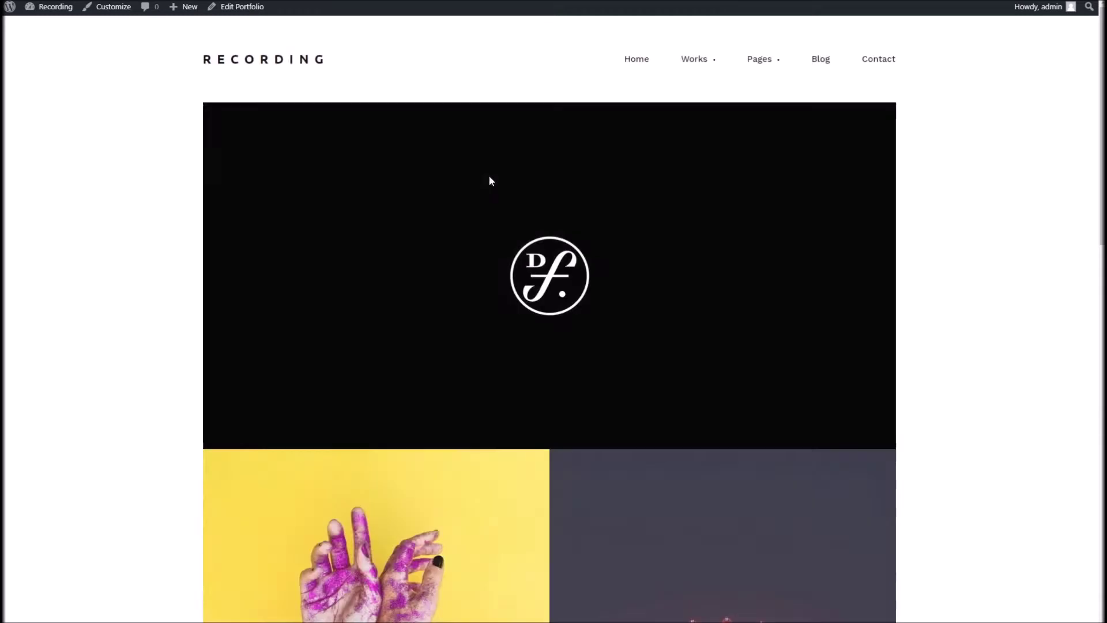
Step: Add six gallery images: black logo, red lamp, pink notebook, phone, white box, second black logo
scroll(470, 443, "down", 7)
scroll(610, 388, "up", 5)
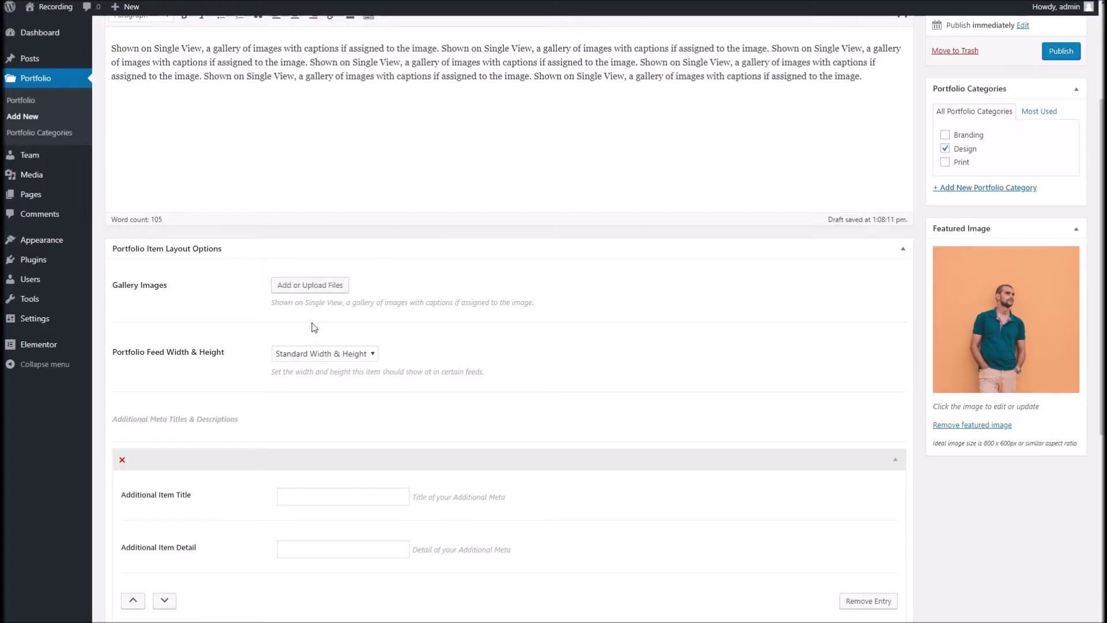
left_click(306, 288)
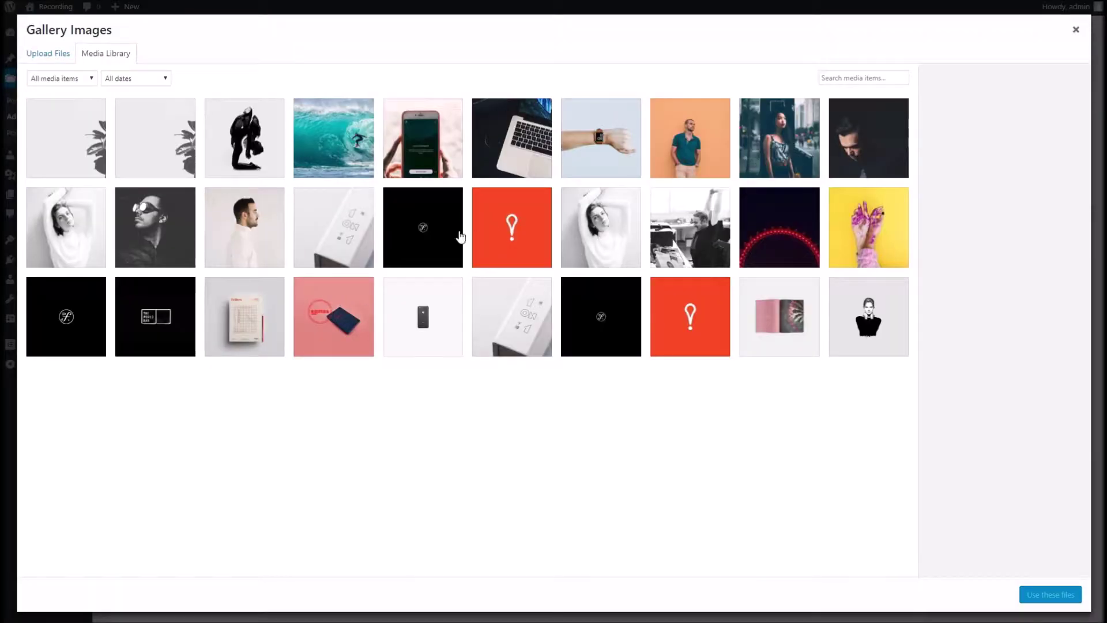
left_click(441, 236)
left_click(489, 233)
left_click(369, 311)
left_click(415, 315)
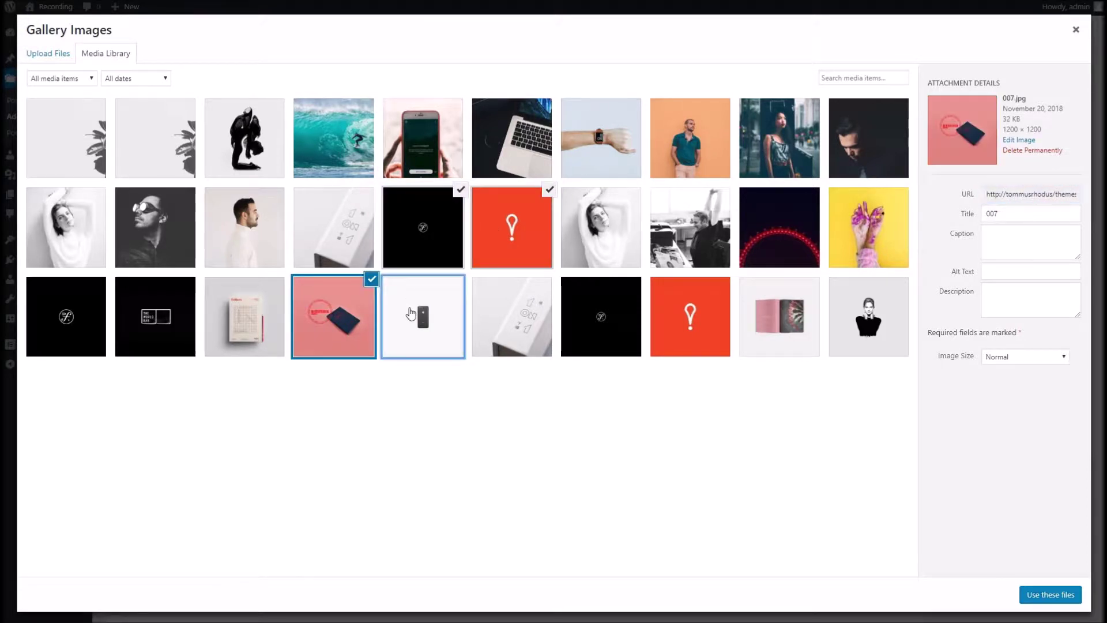
left_click(512, 306)
left_click(601, 314)
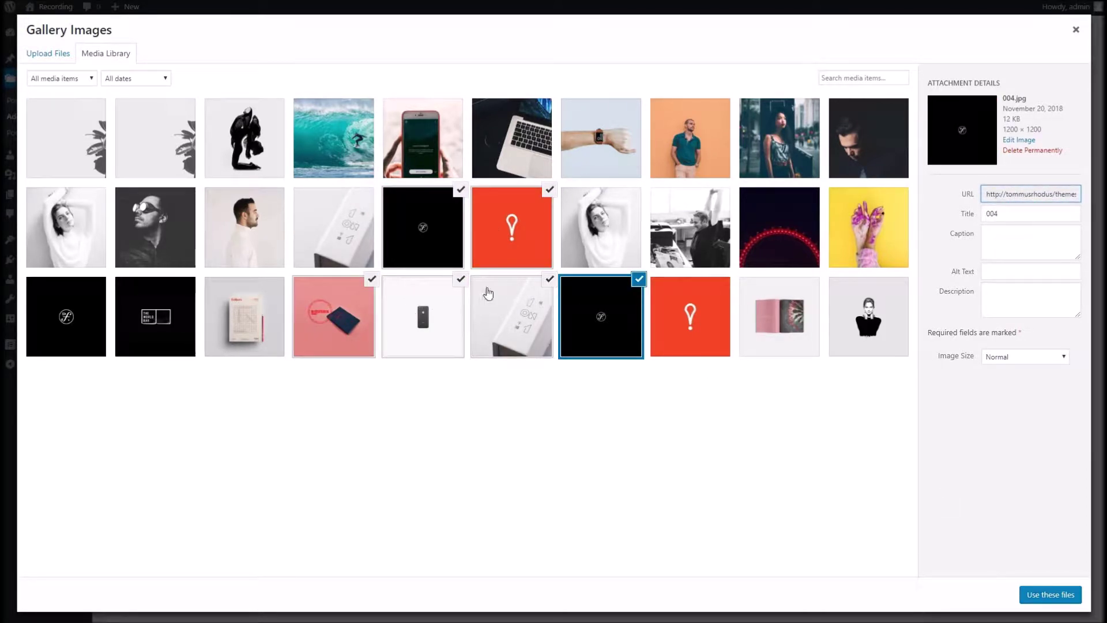
left_click(1050, 600)
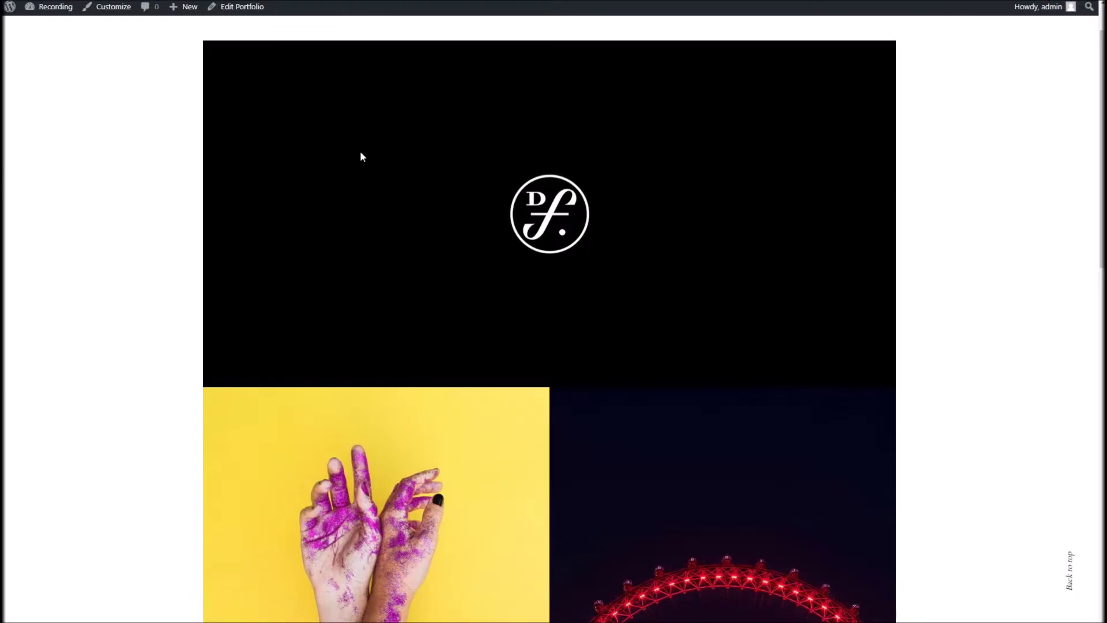
scroll(547, 249, "down", 5)
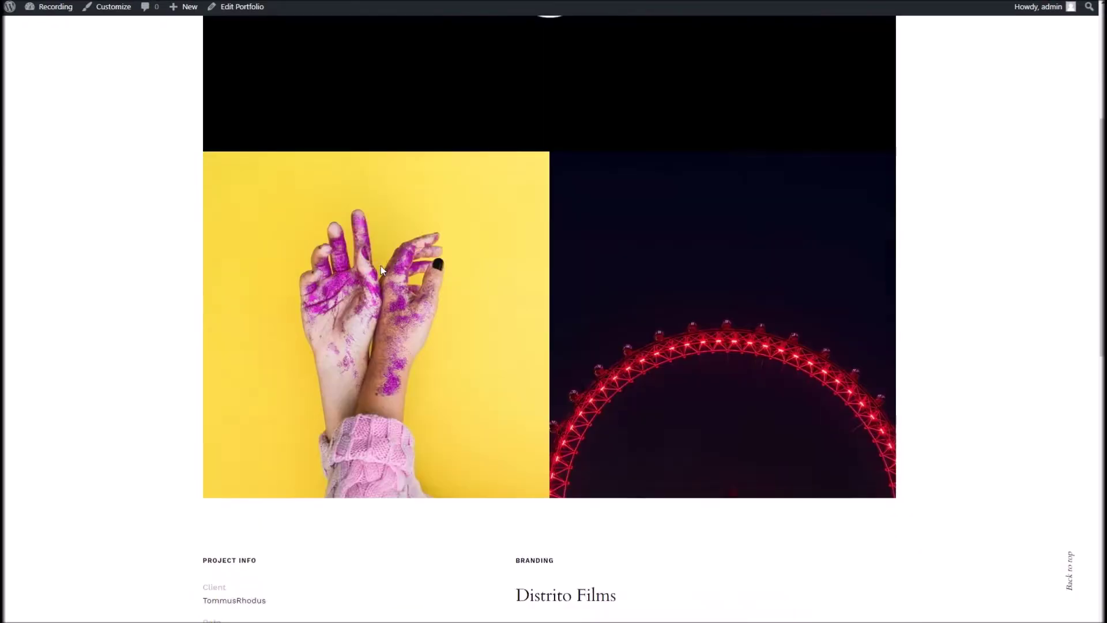
scroll(586, 313, "up", 2)
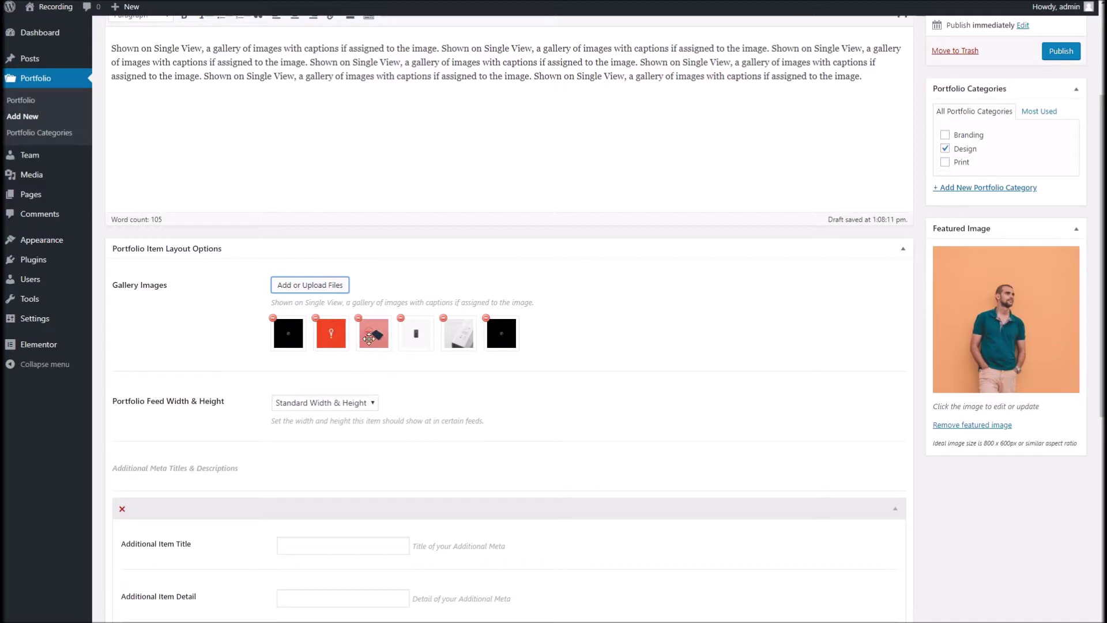
scroll(522, 351, "up", 1)
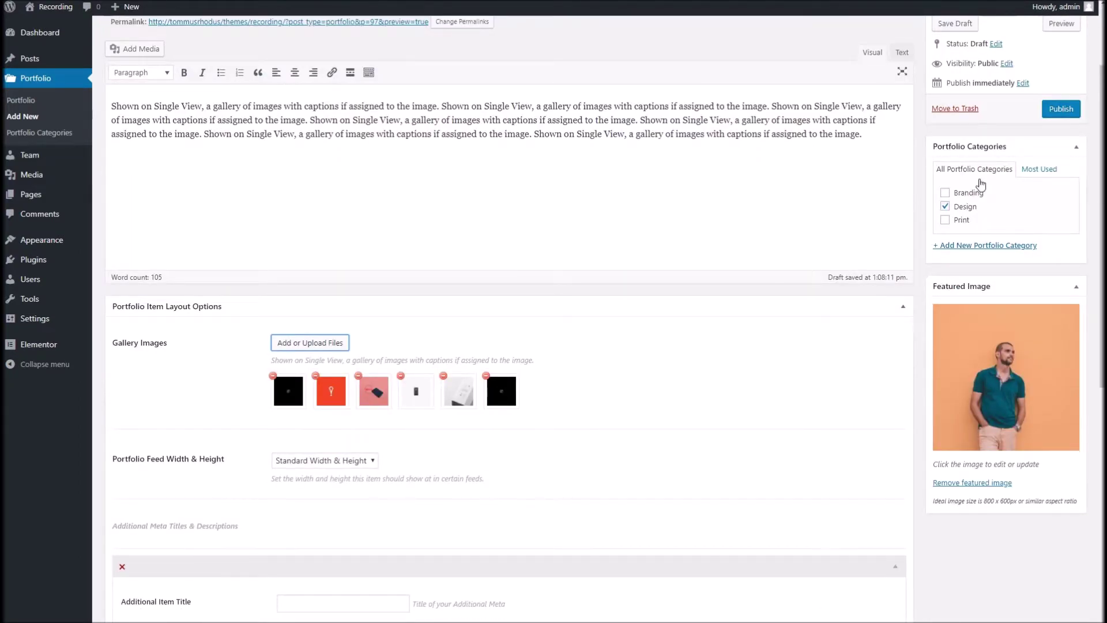
Step: Publish Dans Demo Project and check its live two-column gallery grid
left_click(1060, 108)
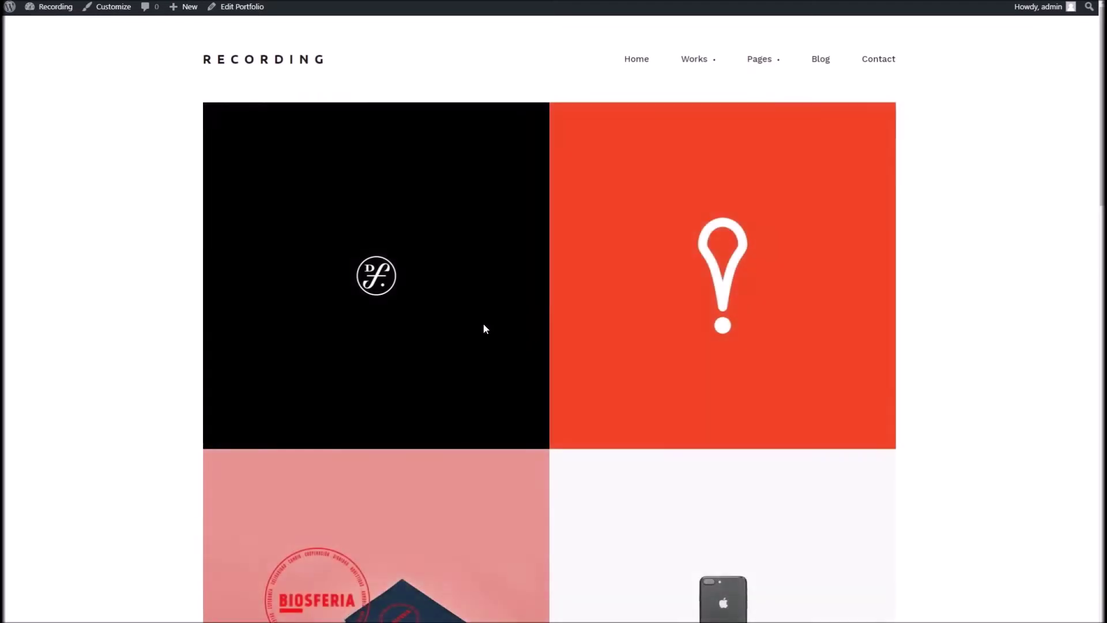
scroll(483, 323, "down", 10)
scroll(377, 265, "up", 2)
scroll(392, 230, "up", 7)
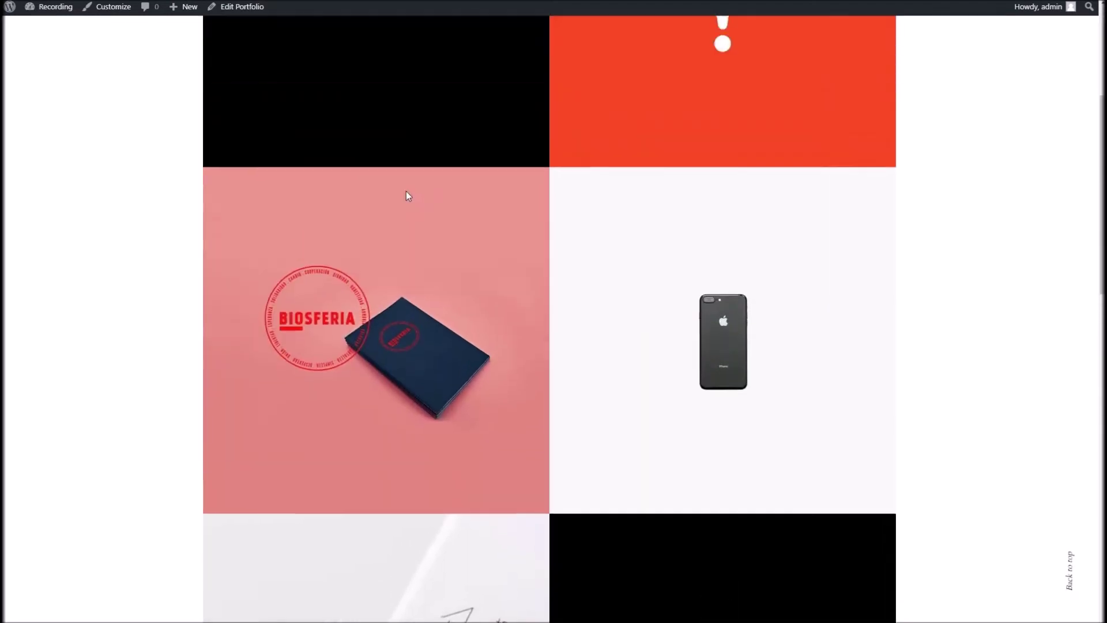
scroll(582, 259, "down", 8)
scroll(565, 281, "up", 15)
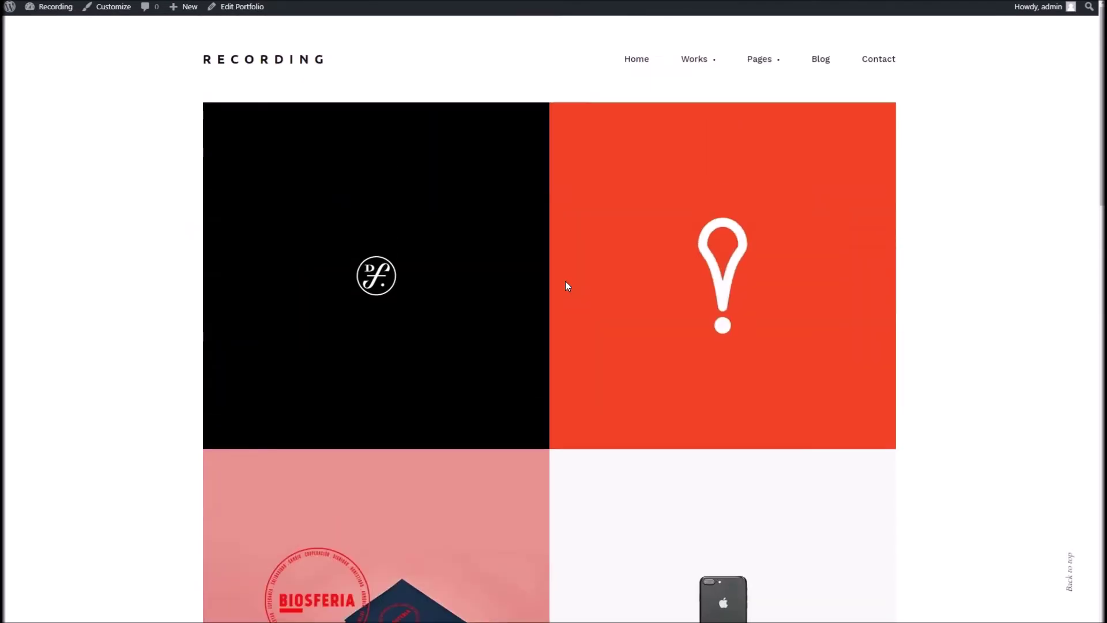
scroll(565, 281, "down", 2)
scroll(455, 216, "up", 2)
scroll(455, 217, "down", 2)
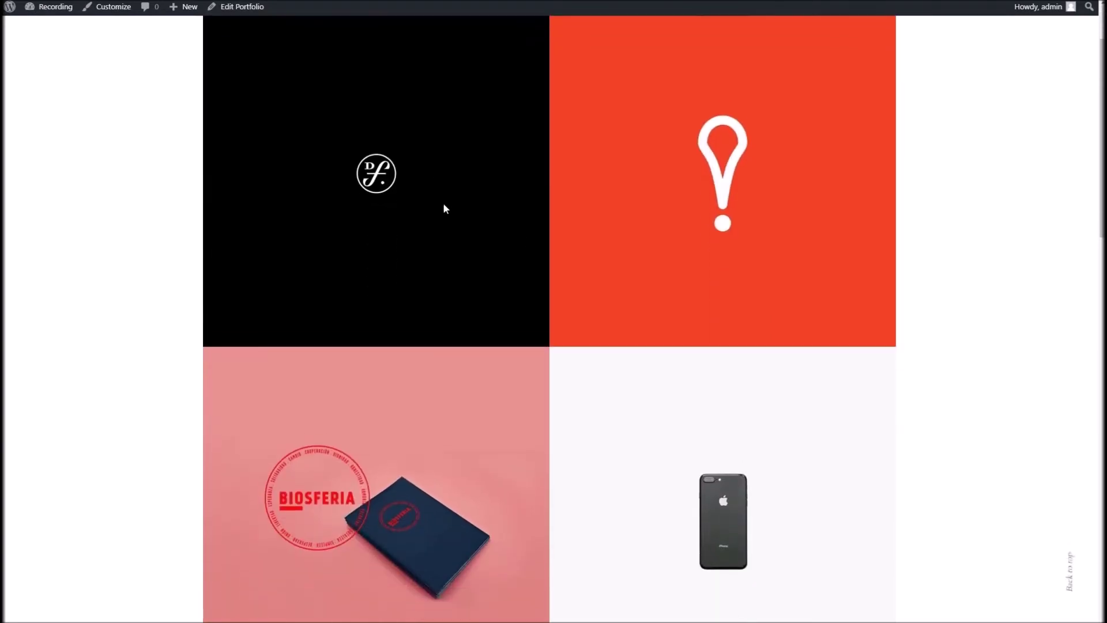
scroll(444, 208, "up", 1)
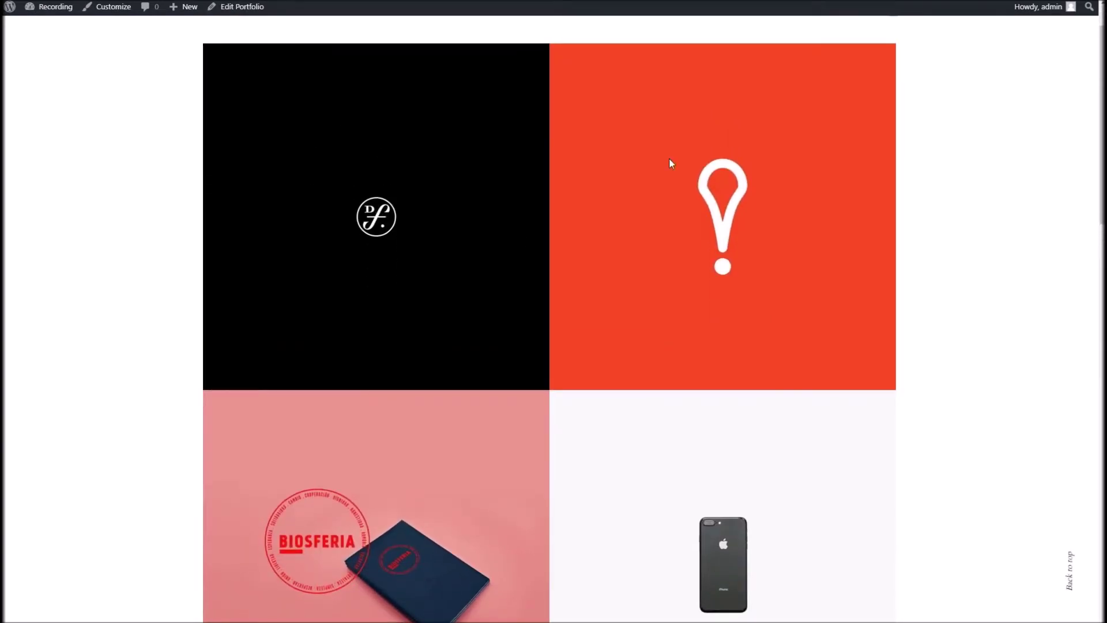
scroll(549, 317, "down", 3)
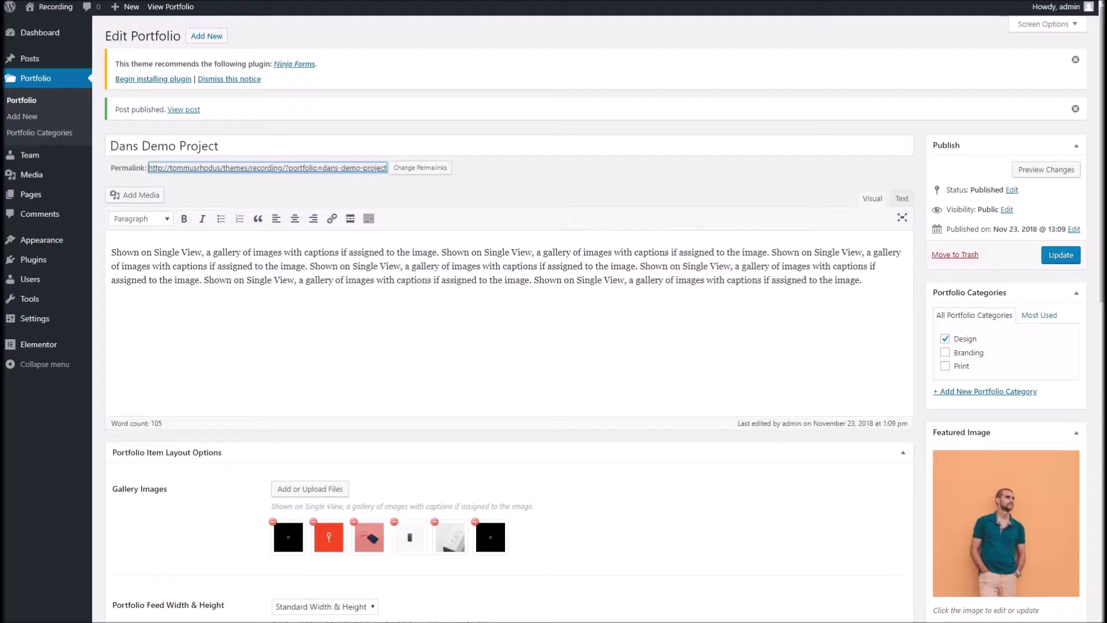
Step: Set the black logo gallery image service-02 to Double Width
scroll(472, 226, "down", 3)
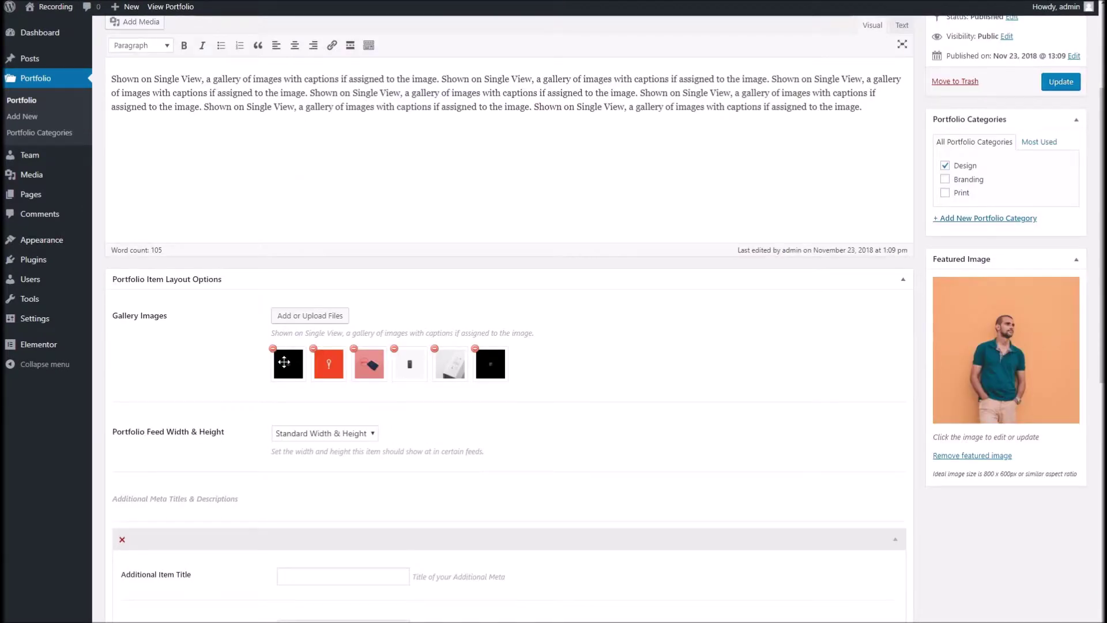
left_click(284, 361)
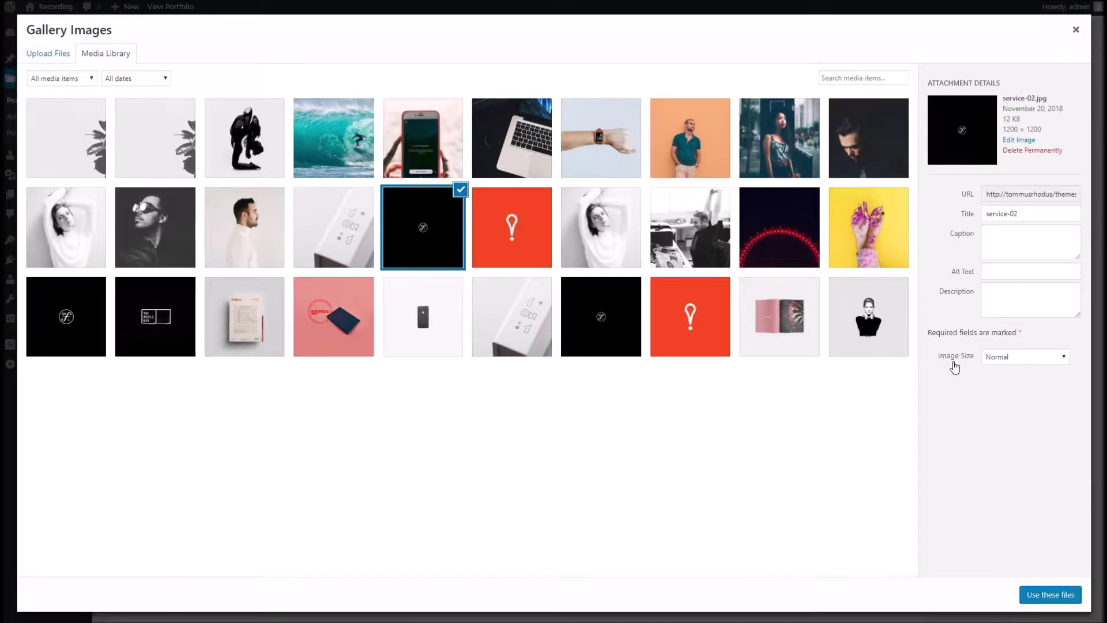
left_click(1022, 361)
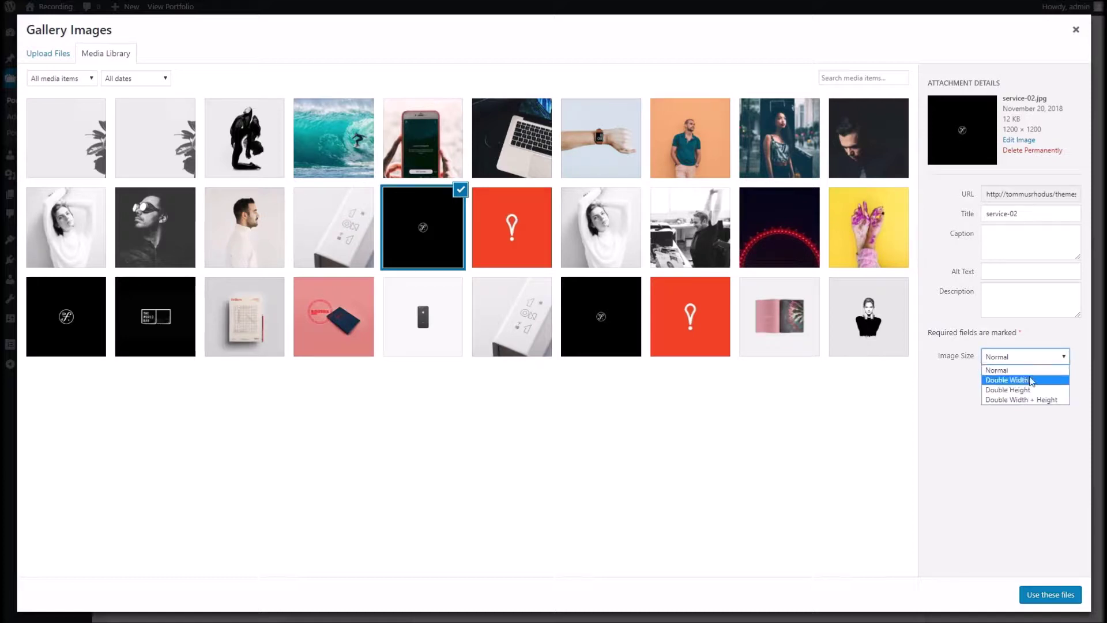
left_click(1032, 381)
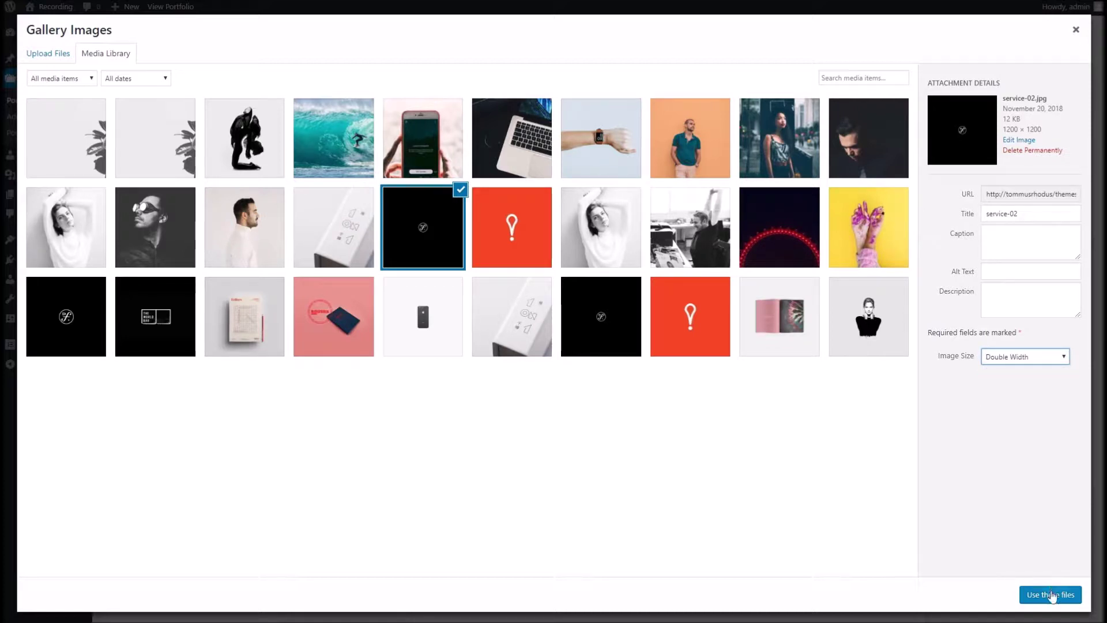
left_click(1052, 356)
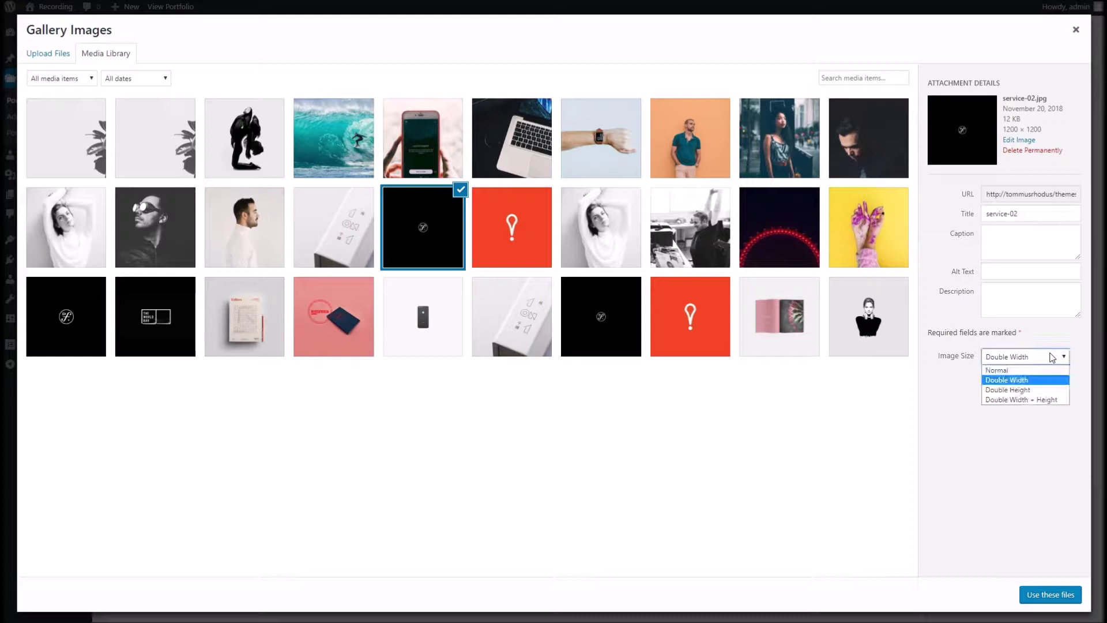
left_click(1012, 380)
left_click(1029, 591)
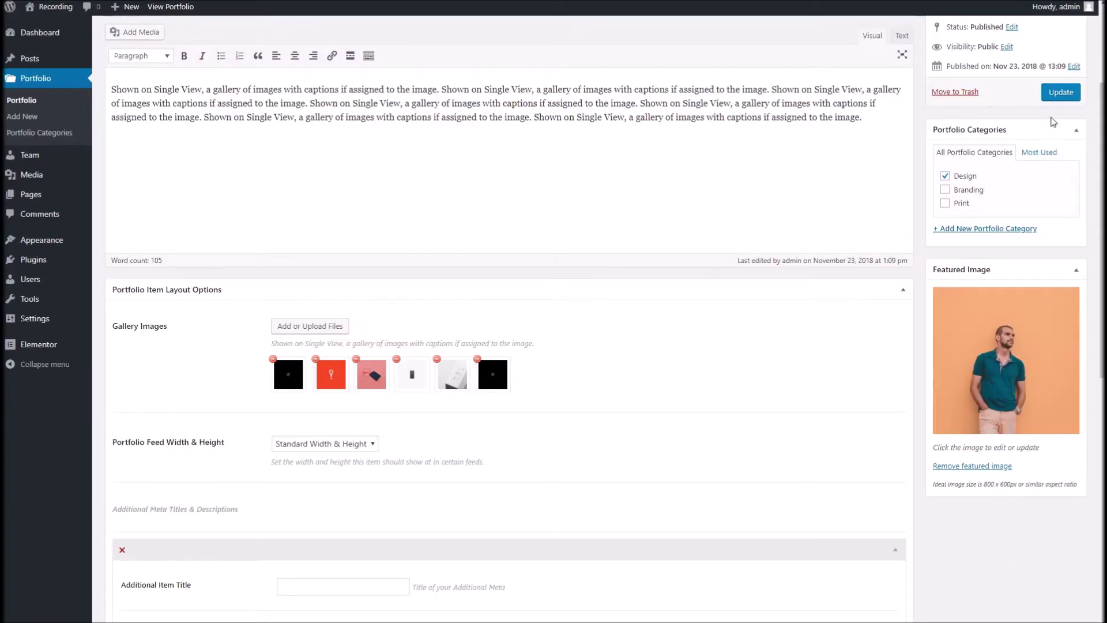
Step: Update the published portfolio item and review the editor content
left_click(1059, 93)
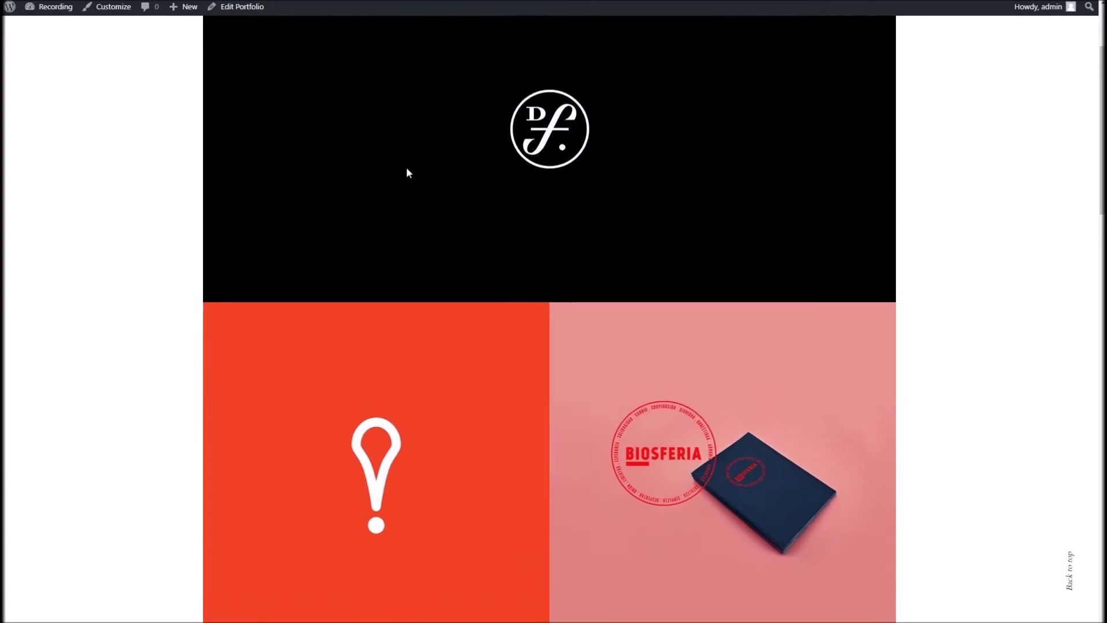
scroll(578, 186, "down", 3)
scroll(645, 72, "down", 3)
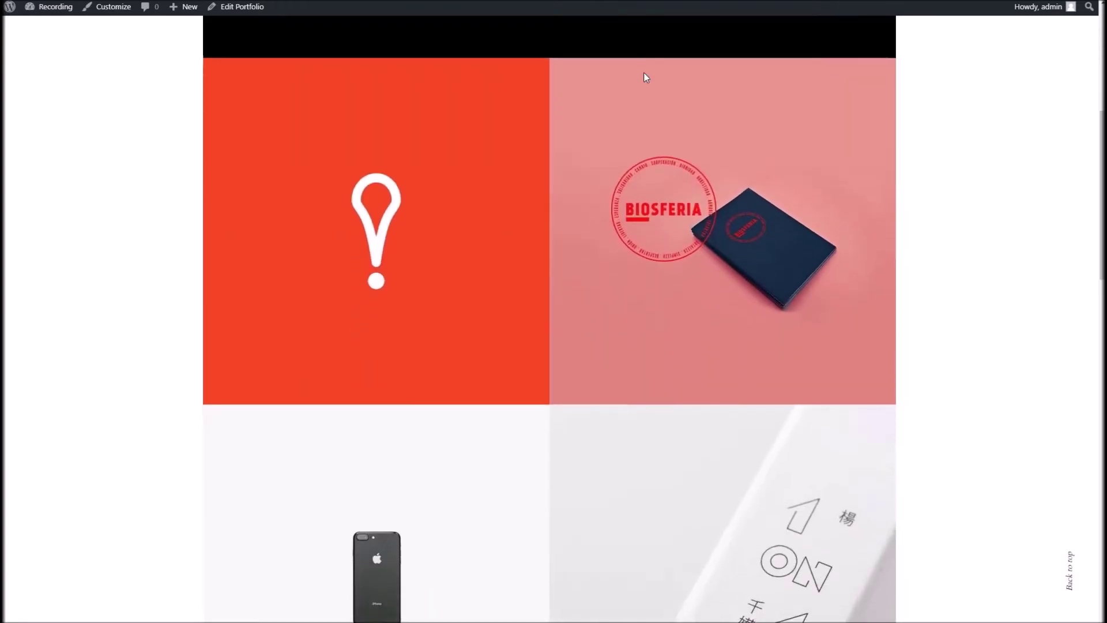
scroll(663, 163, "down", 5)
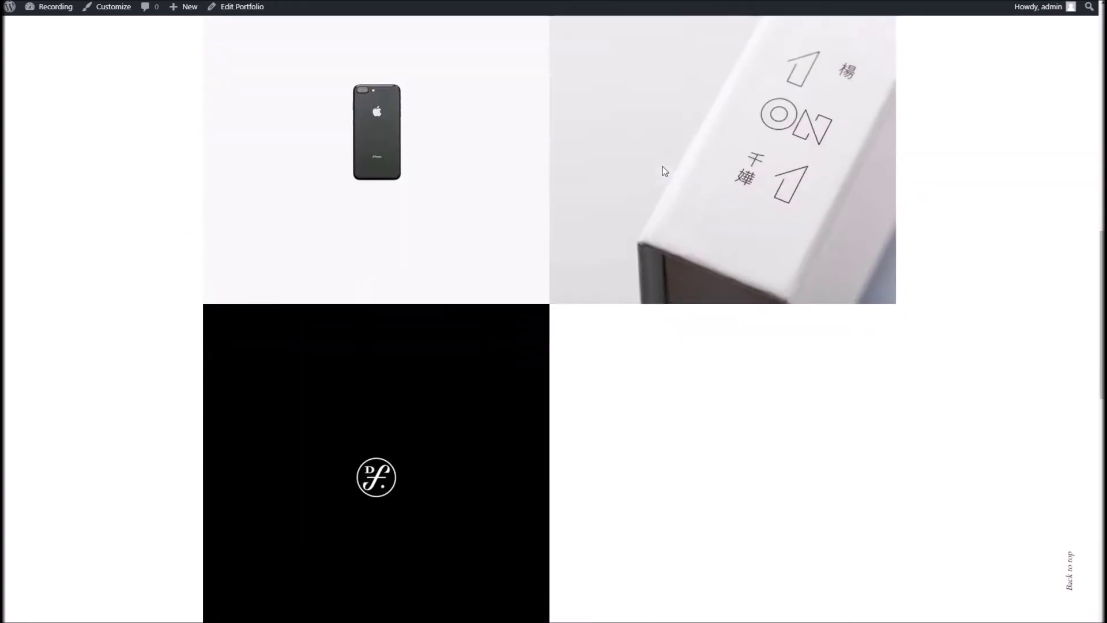
scroll(663, 168, "up", 4)
scroll(662, 167, "up", 6)
scroll(455, 330, "down", 2)
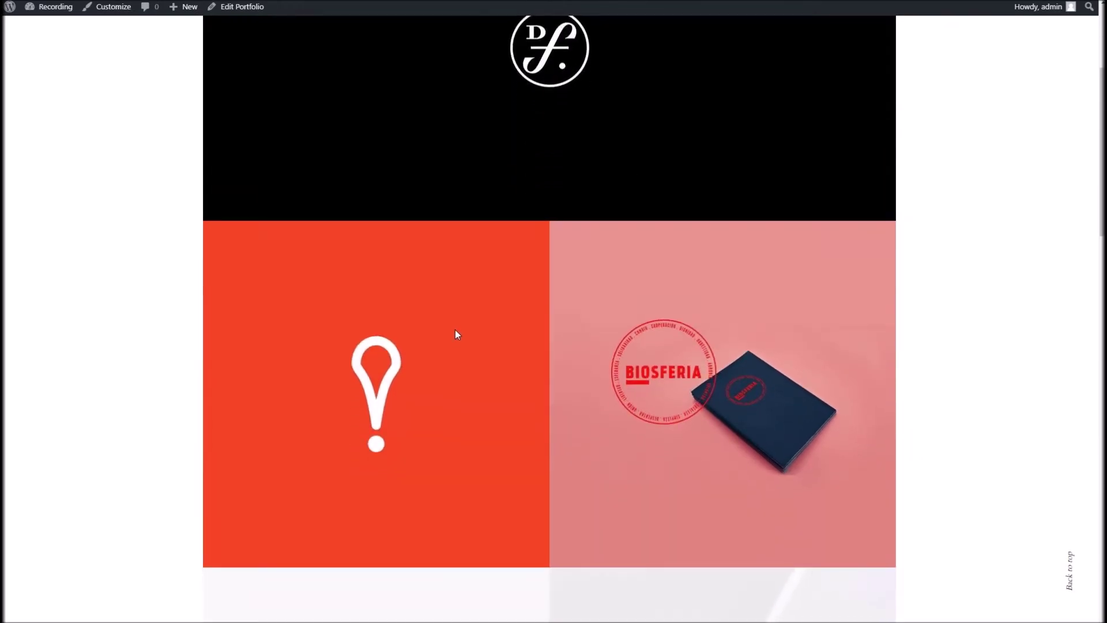
scroll(454, 328, "down", 3)
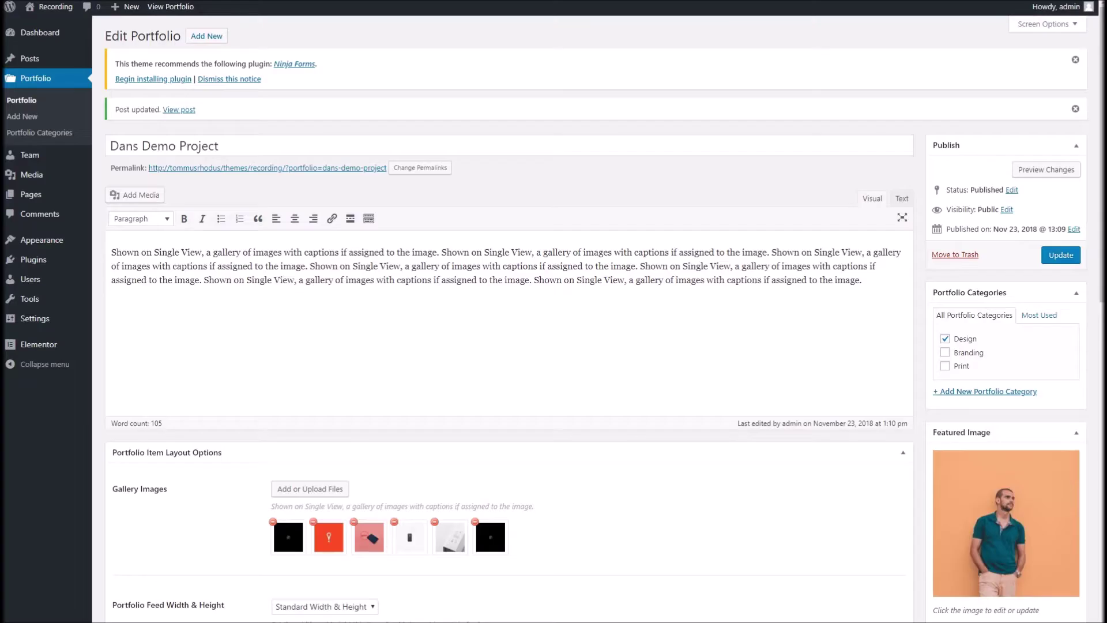
Step: Set the pink notebook image 007.jpg to Double Height and update the portfolio item
scroll(371, 364, "down", 3)
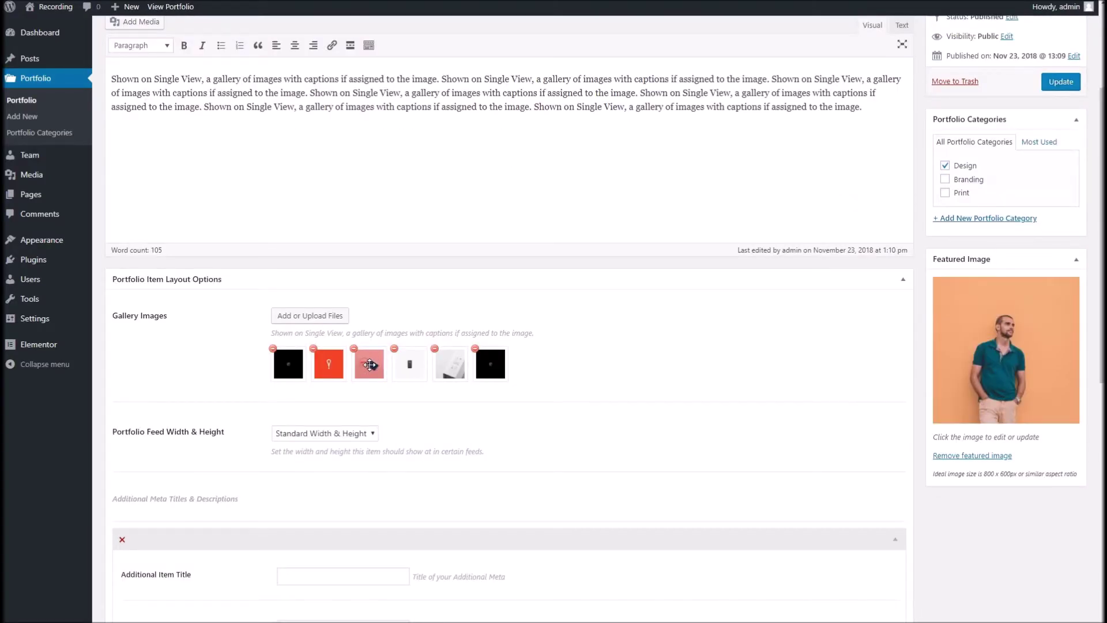
left_click(370, 365)
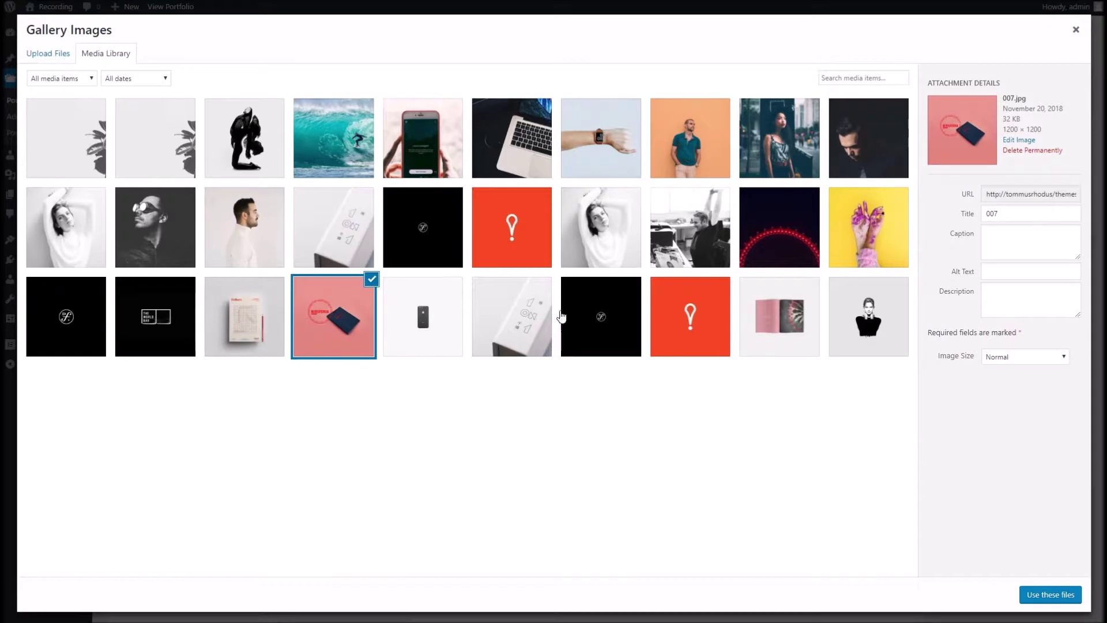
left_click(1006, 360)
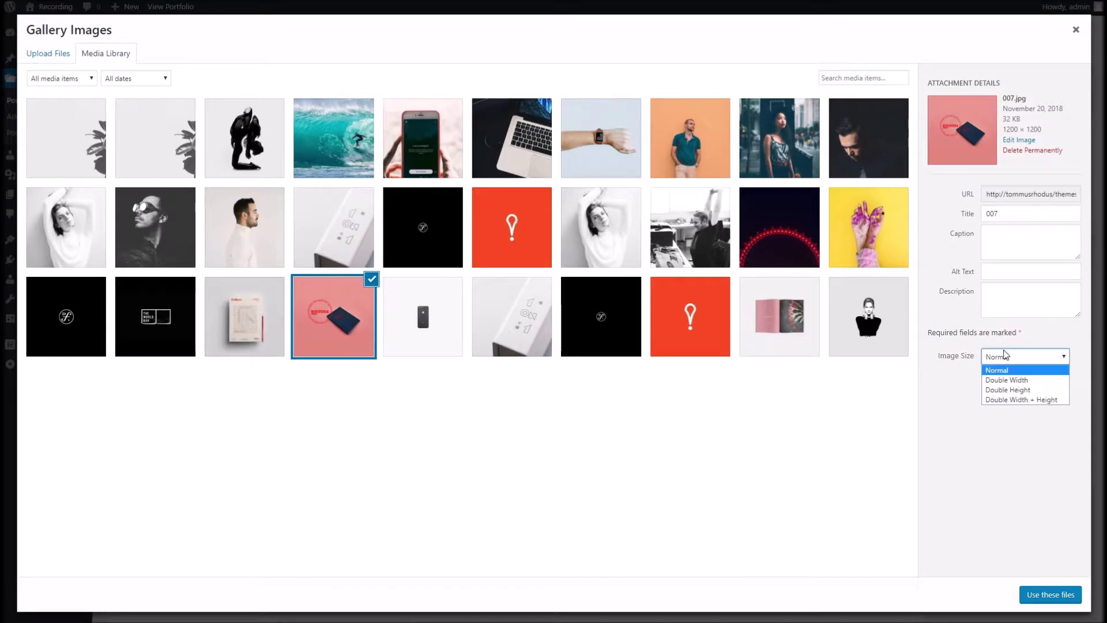
left_click(1021, 391)
left_click(1052, 595)
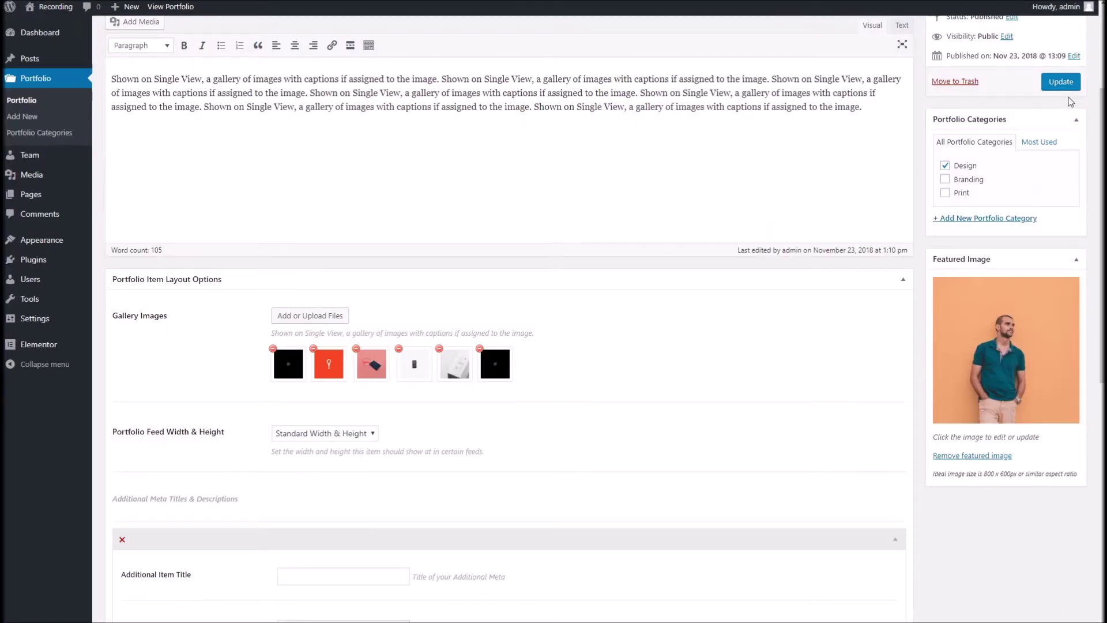
left_click(1061, 82)
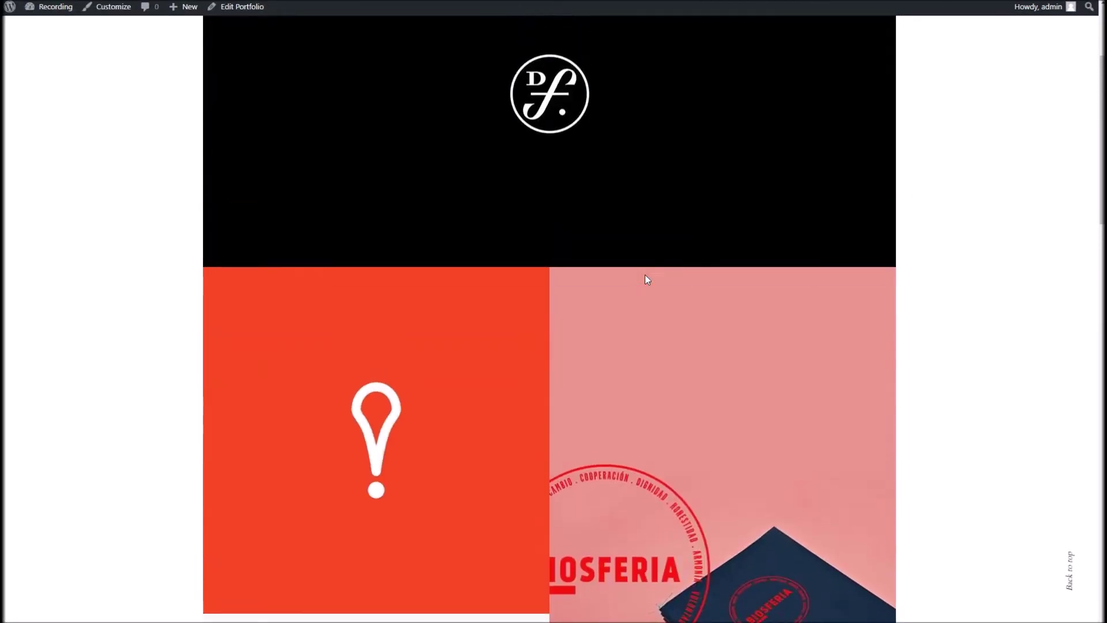
Step: Scroll the live Dans Demo Project page past the tall pink notebook to the empty Project Info section
scroll(645, 276, "down", 8)
scroll(645, 278, "down", 10)
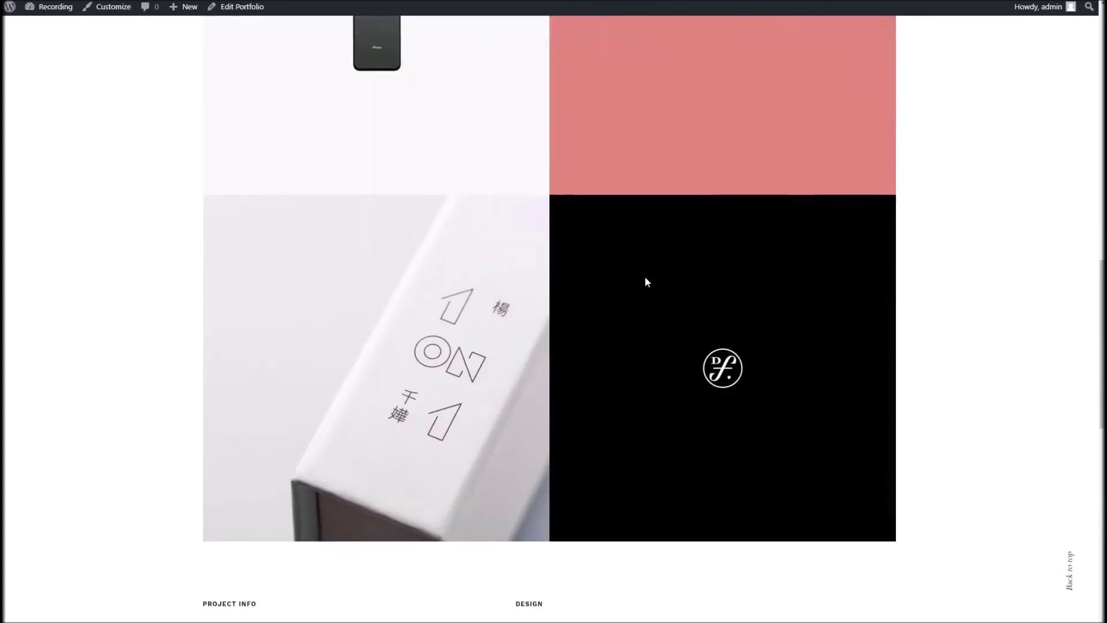
scroll(645, 282, "up", 4)
scroll(476, 239, "down", 14)
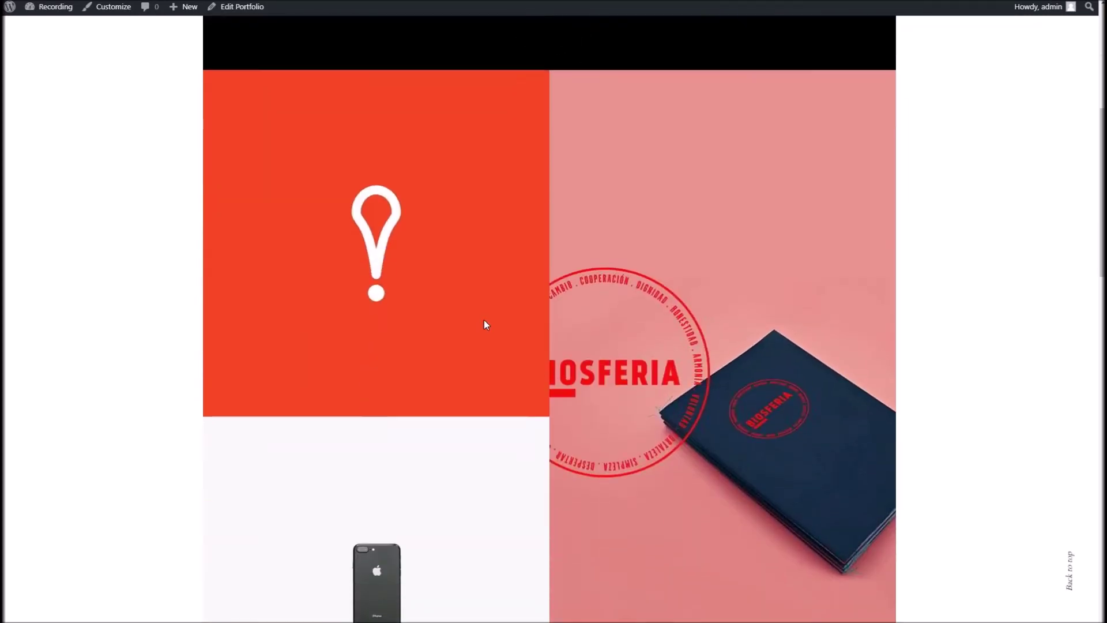
scroll(596, 359, "down", 7)
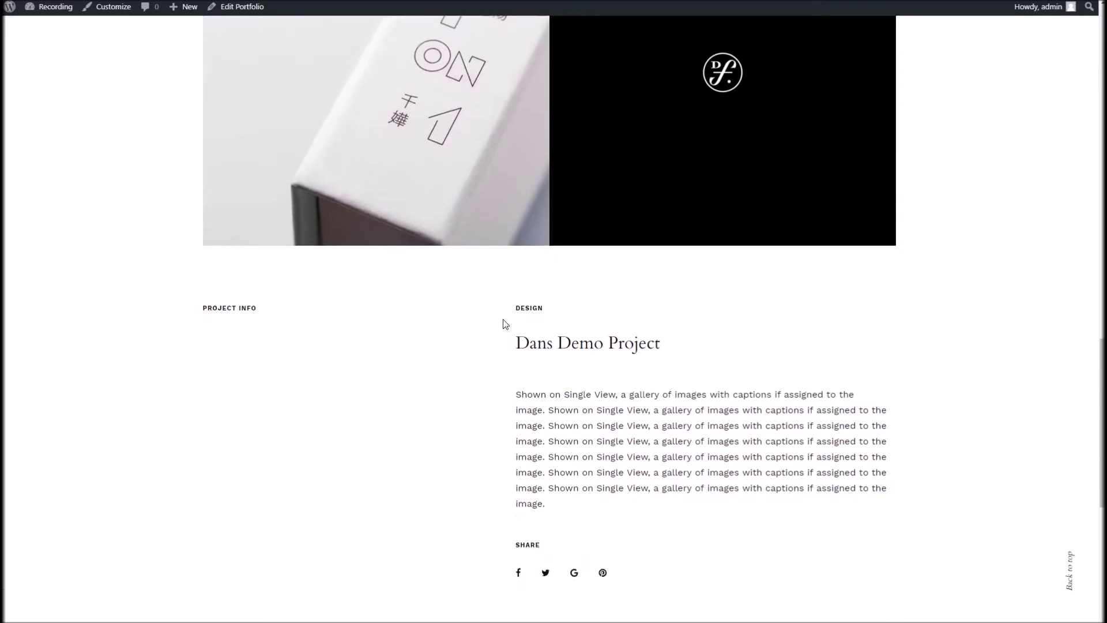
scroll(504, 322, "up", 8)
scroll(484, 271, "up", 6)
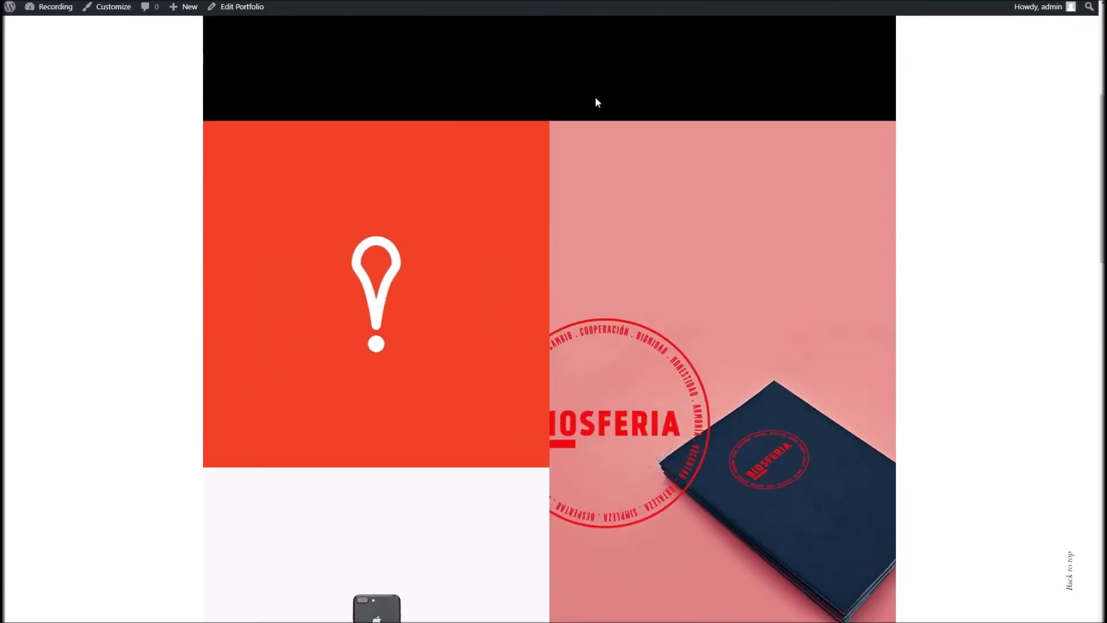
scroll(490, 427, "down", 9)
scroll(475, 455, "down", 7)
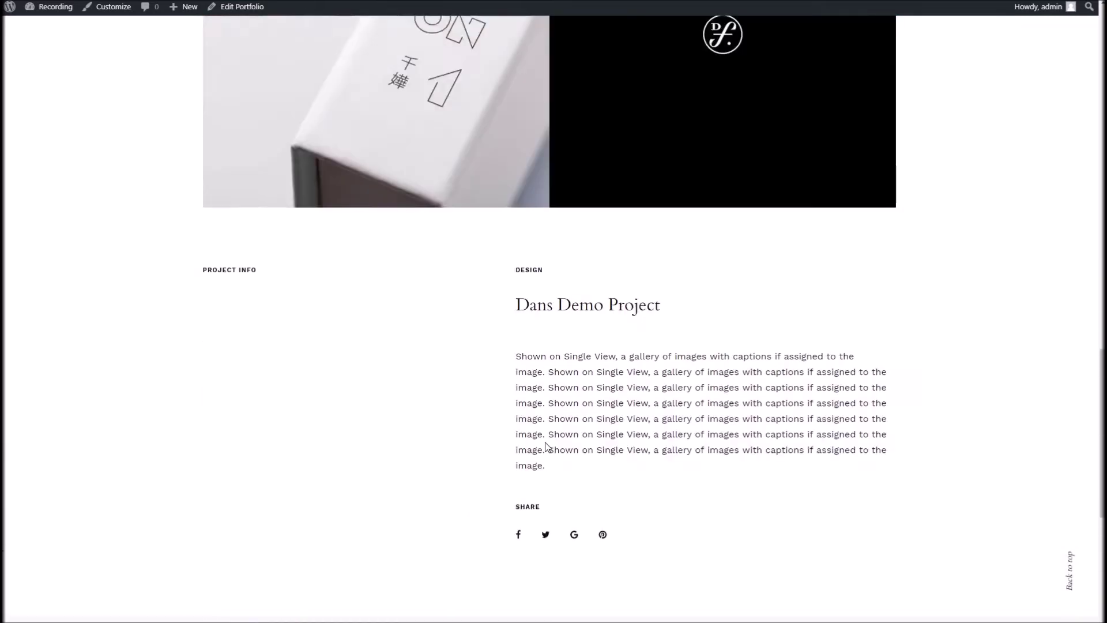
scroll(346, 346, "up", 3)
scroll(261, 283, "down", 3)
left_click_drag(213, 224, 254, 224)
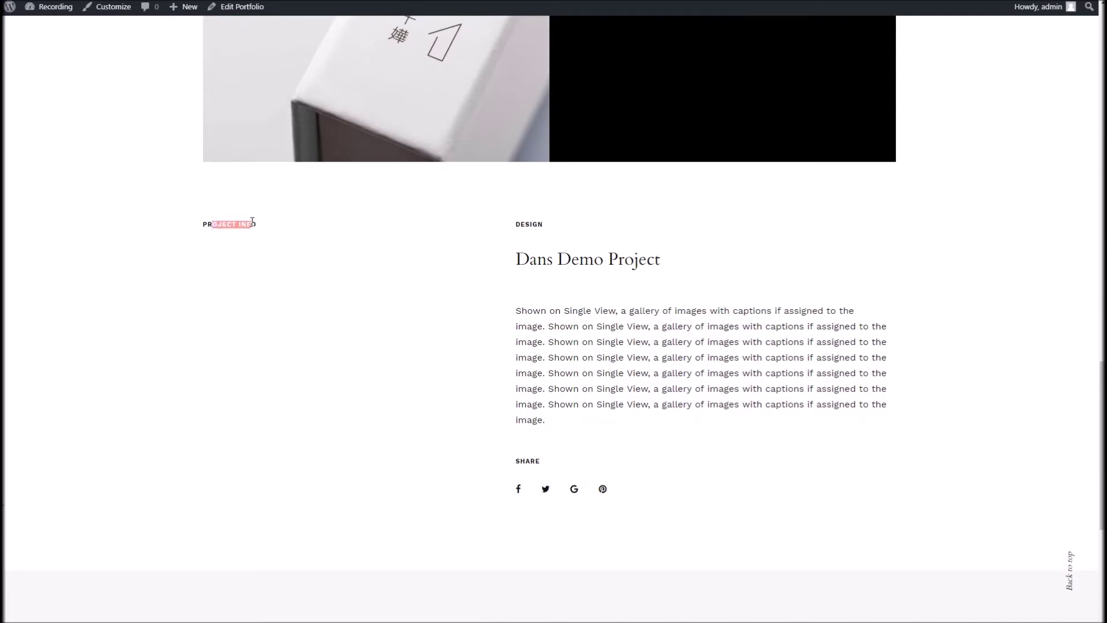
left_click(233, 258)
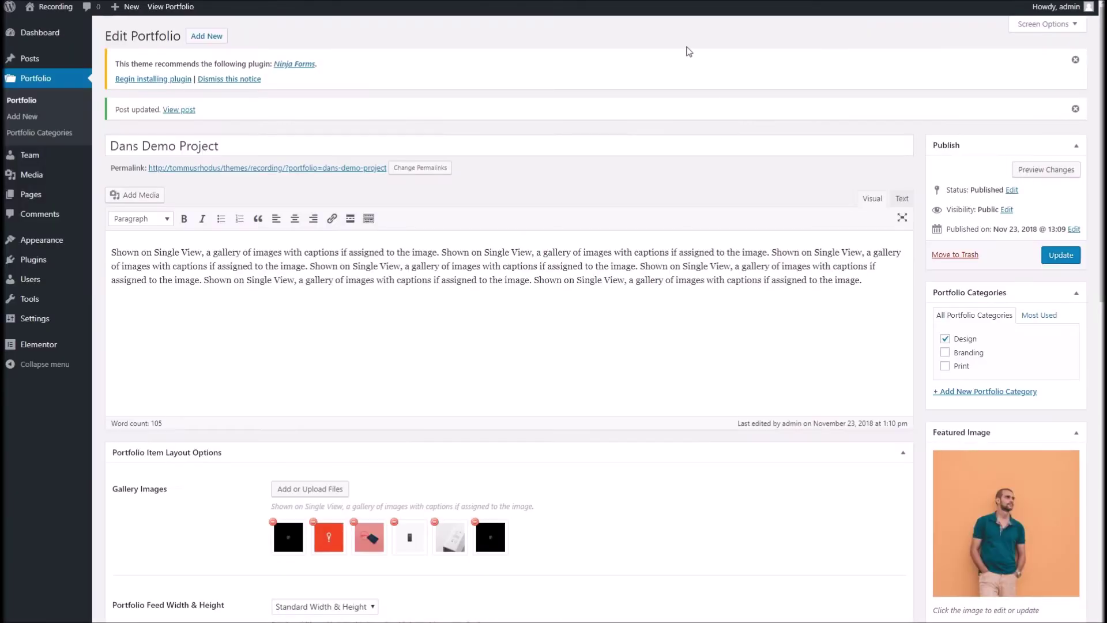
Step: Create the first project-info entry 'Client Name' and fill in the client's name
scroll(432, 314, "down", 5)
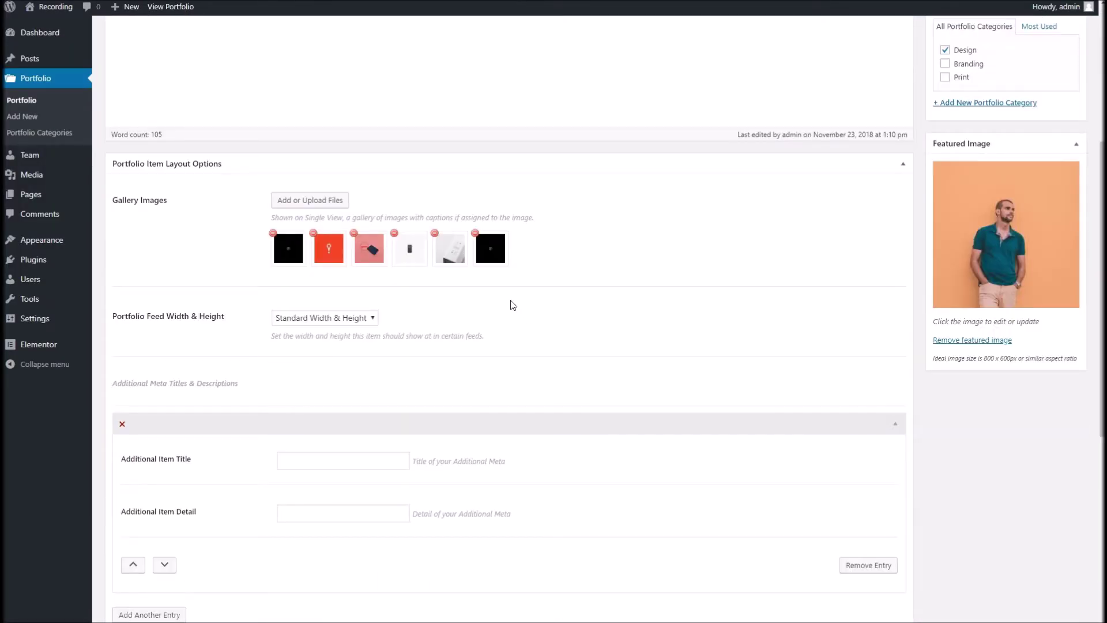
scroll(512, 305, "down", 4)
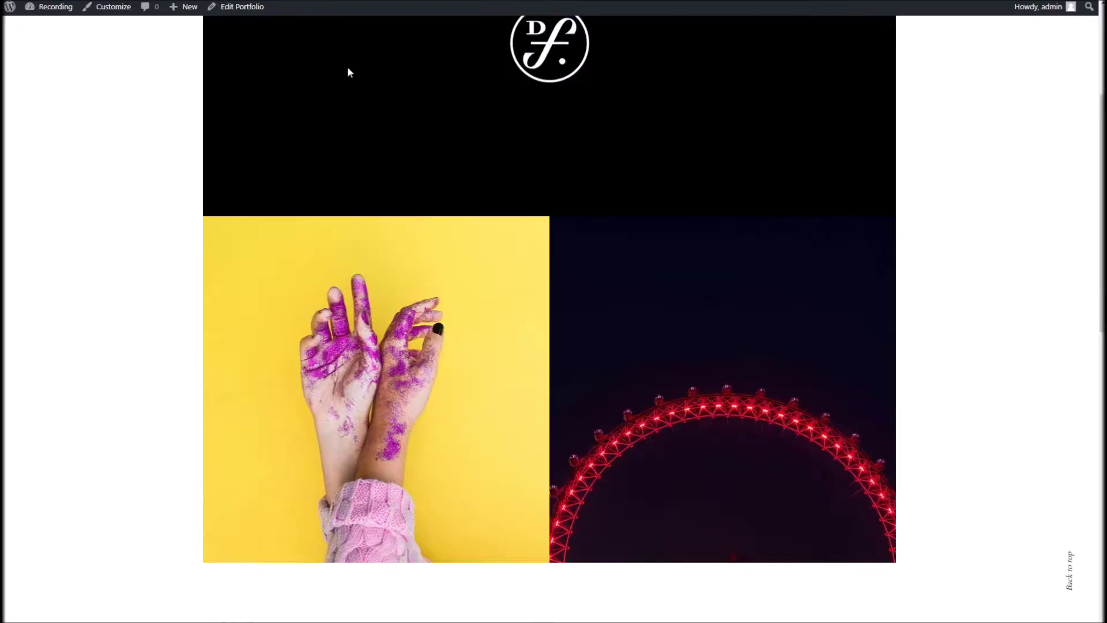
scroll(253, 236, "down", 7)
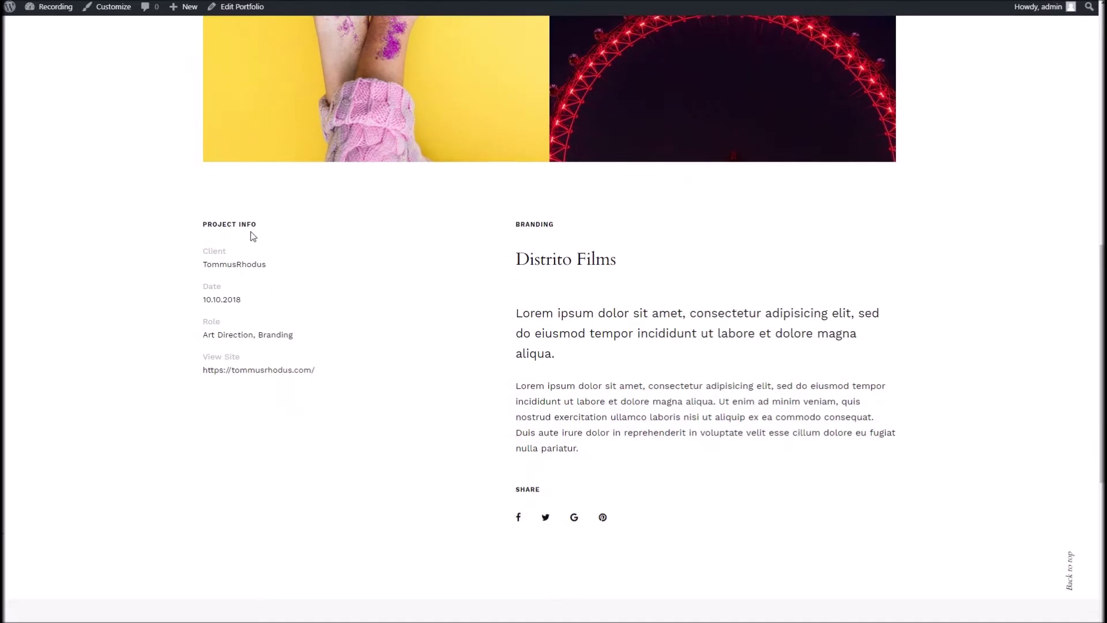
left_click_drag(234, 254, 199, 257)
left_click_drag(266, 264, 190, 268)
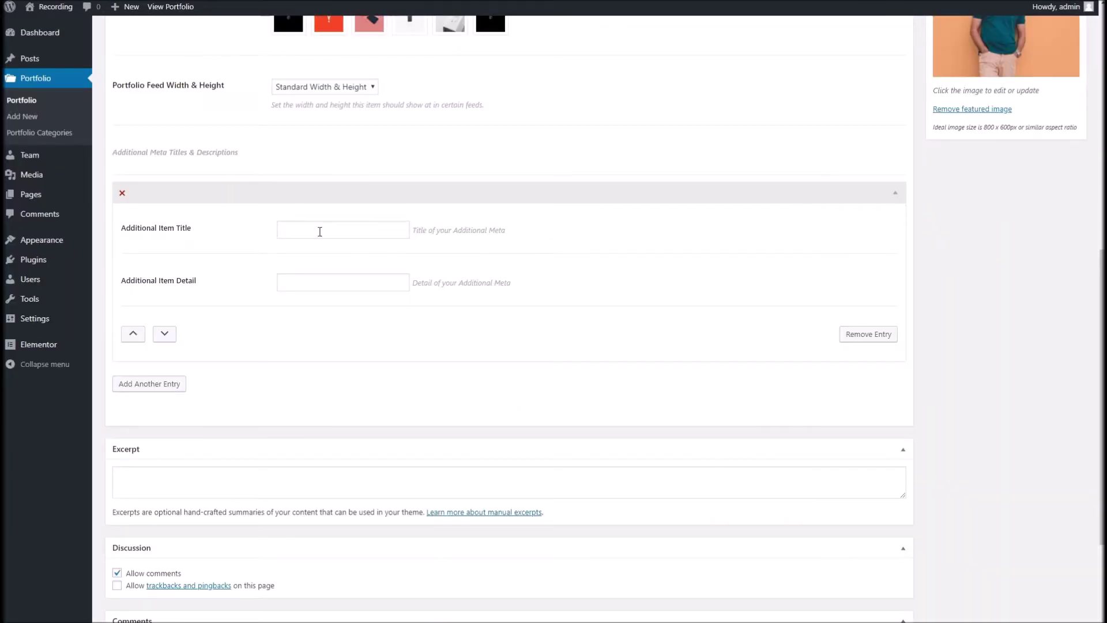
left_click(321, 229)
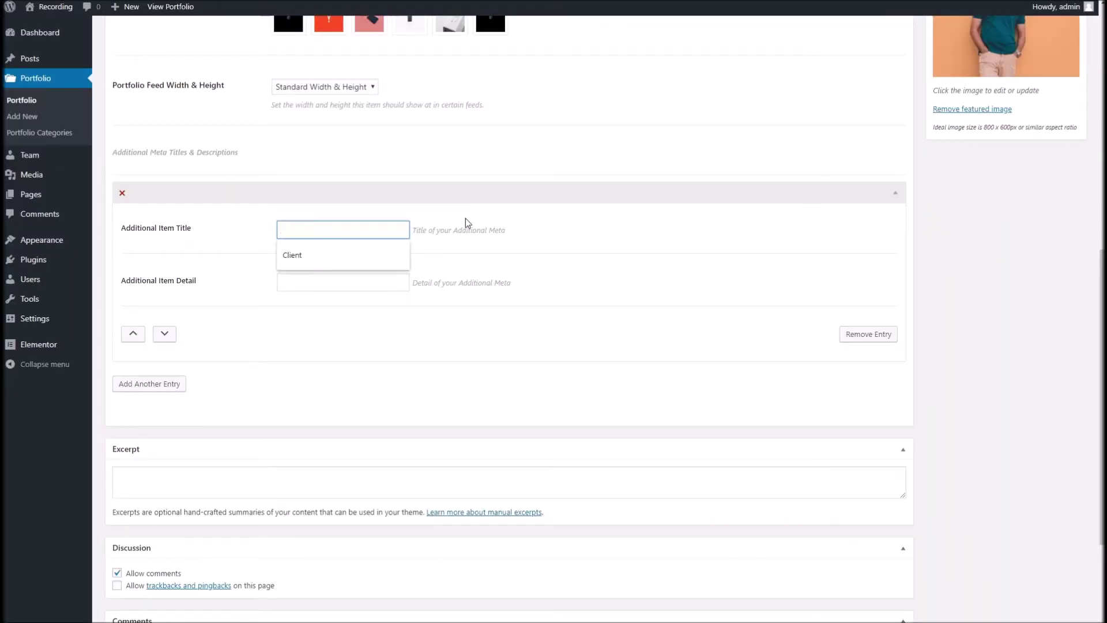
left_click(313, 255)
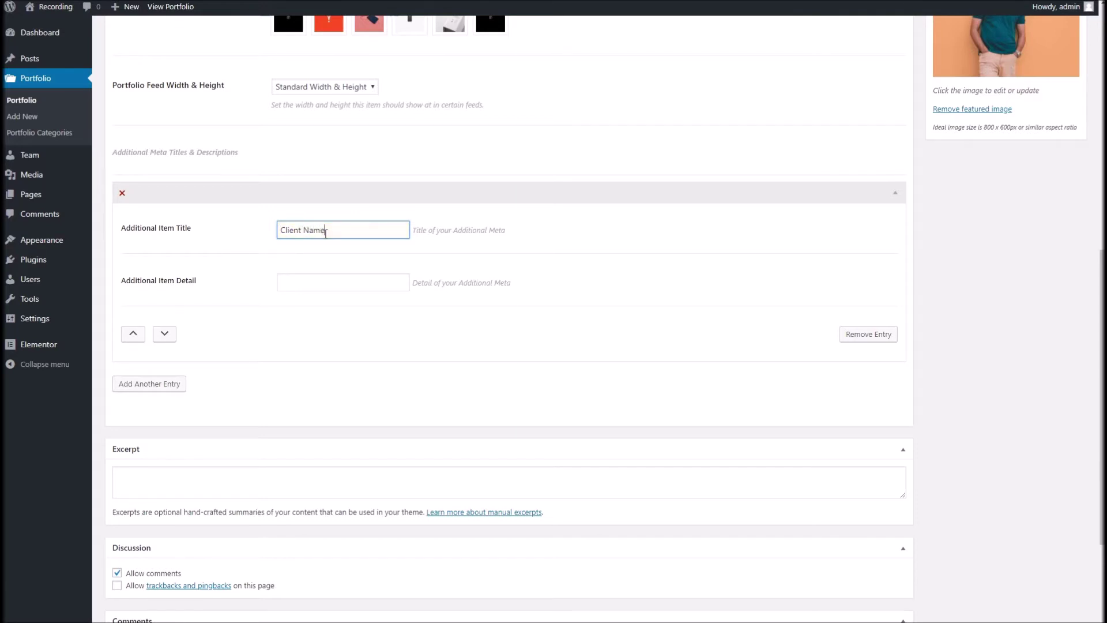
type("Name")
key("Tab")
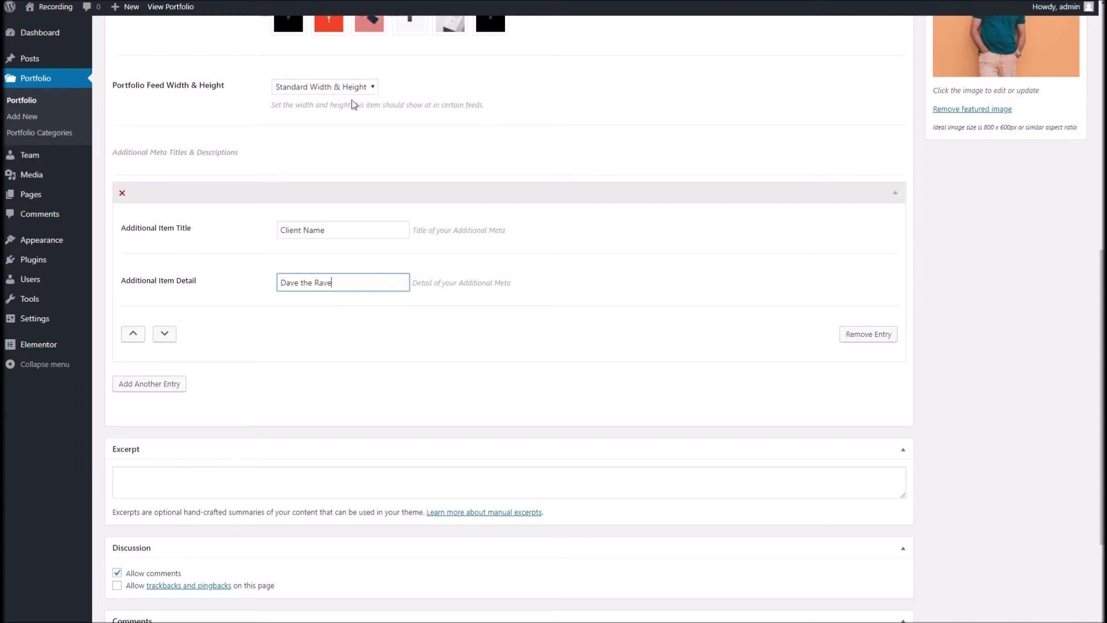
Step: Add a second project-info entry for Country set to Brazil
left_click(180, 384)
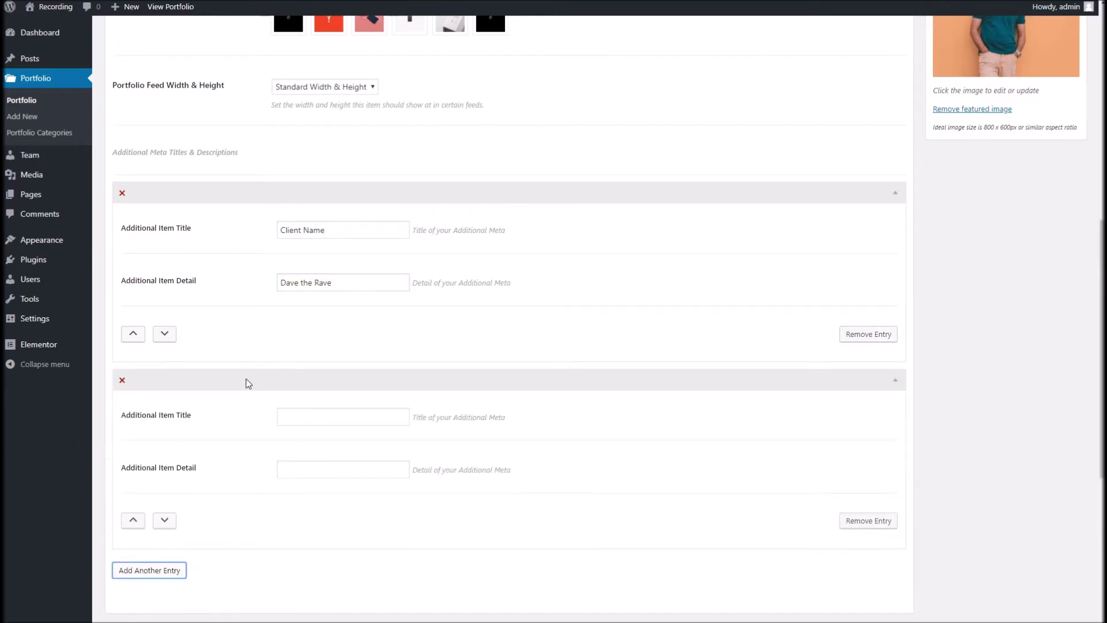
left_click(315, 415)
scroll(323, 403, "down", 2)
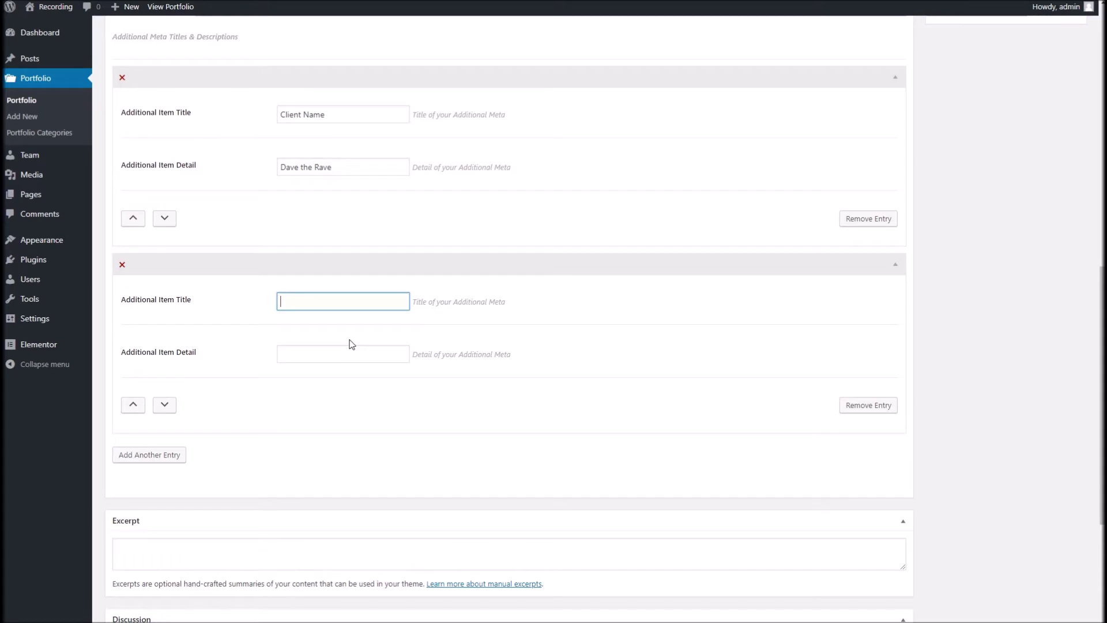
key("Tab")
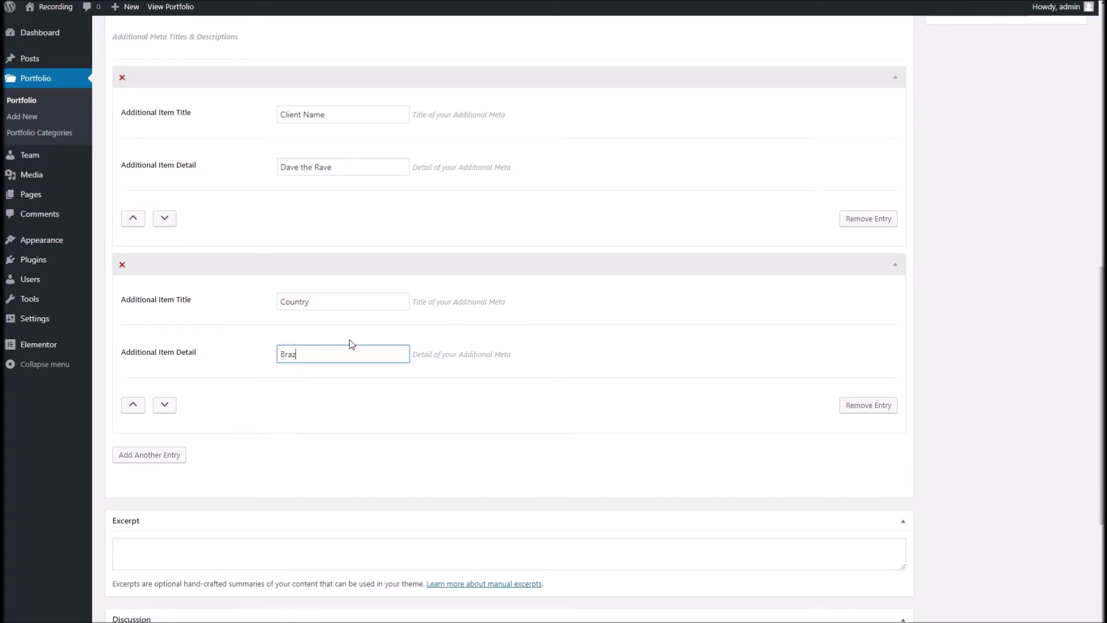
Step: Add a third entry titled Date with the value 10 10 1984
left_click(161, 454)
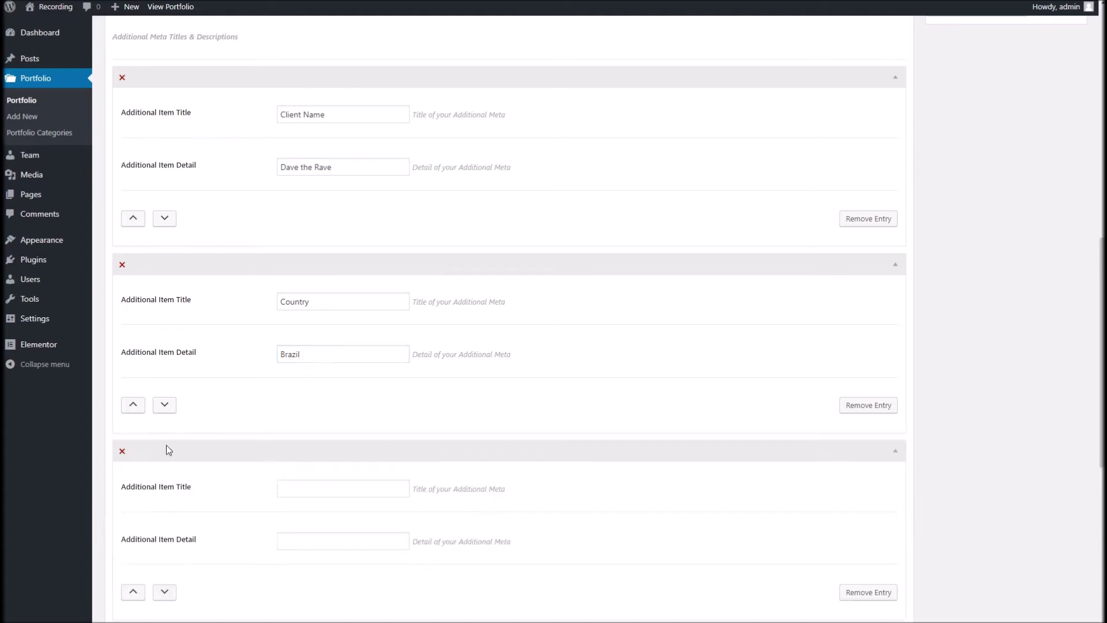
scroll(296, 471, "down", 1)
left_click(319, 429)
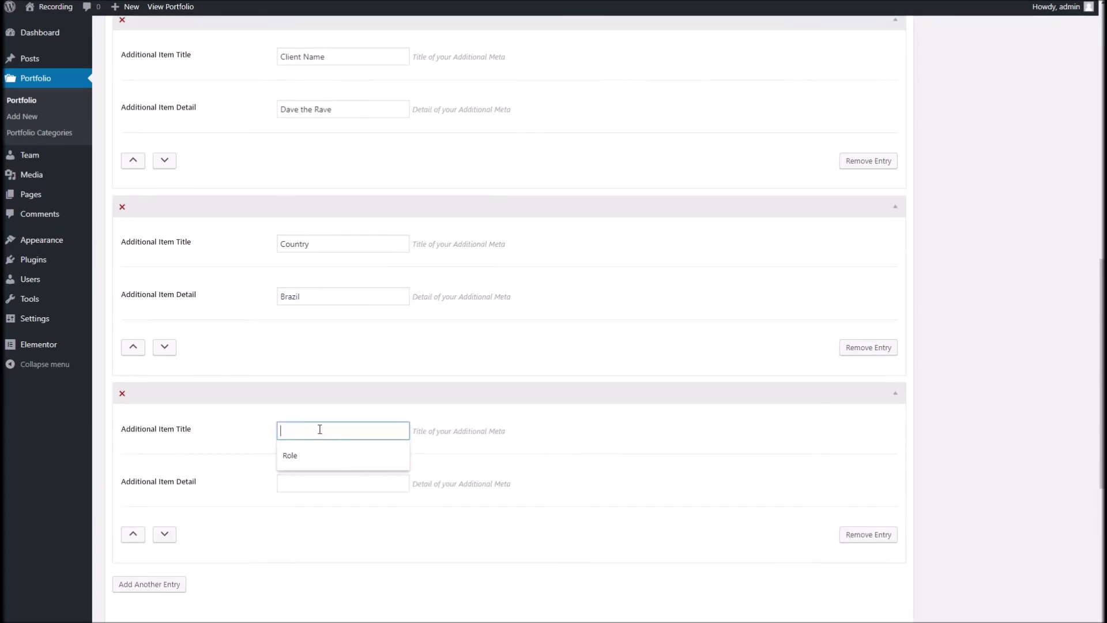
type("Date")
key("Tab")
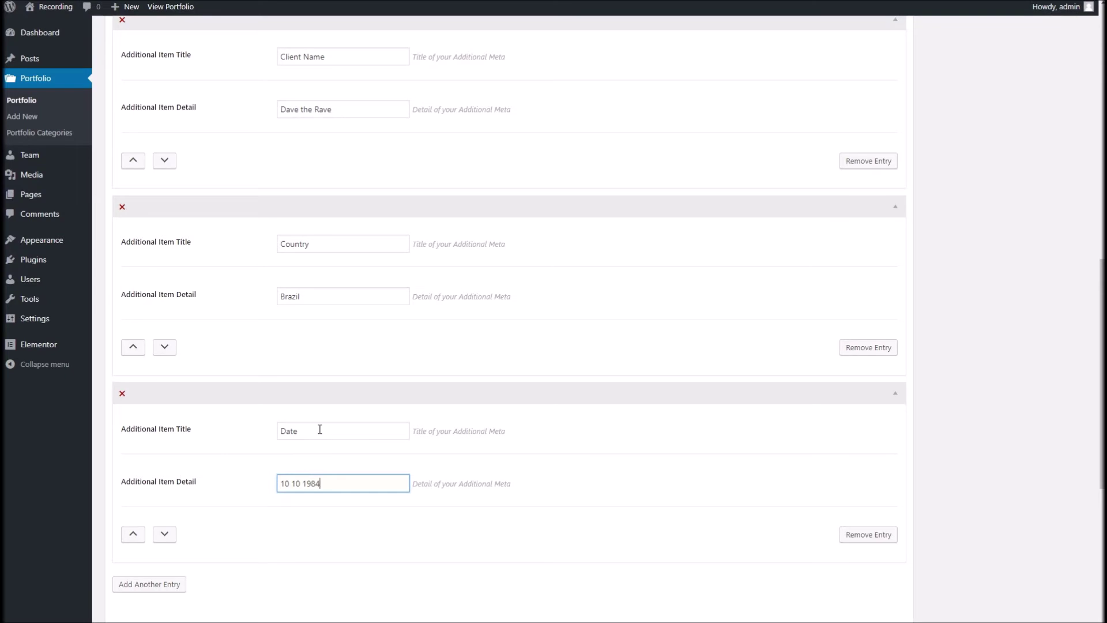
scroll(522, 461, "up", 10)
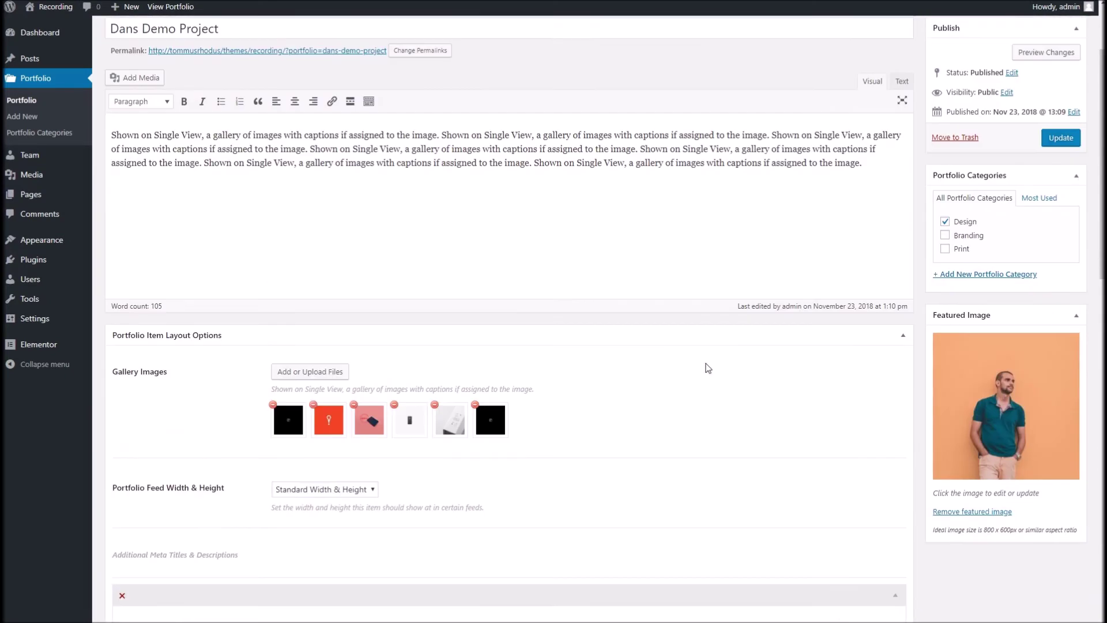
Step: Update the portfolio item and confirm Project Info shows Client Name, Country Brazil, Date 10 10 1984
left_click(1060, 139)
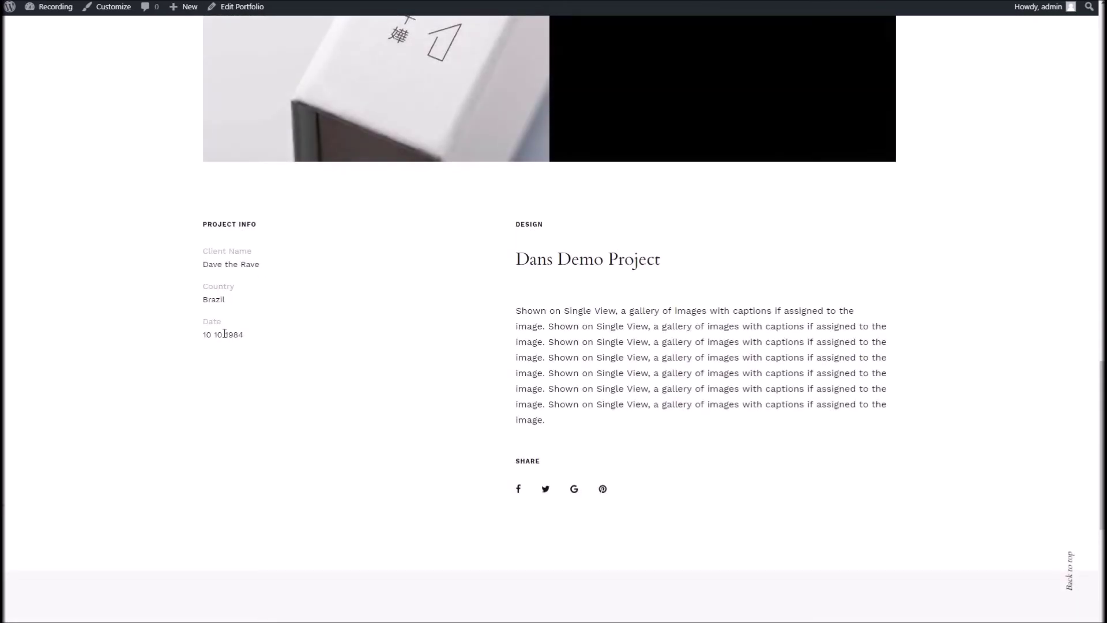
scroll(259, 335, "down", 3)
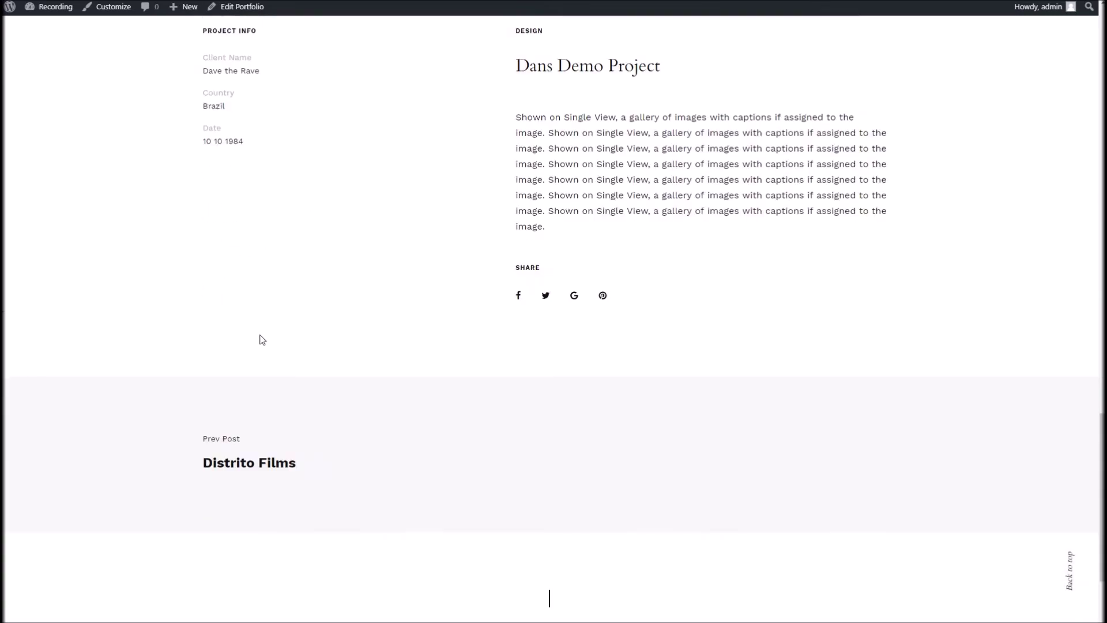
scroll(261, 336, "up", 4)
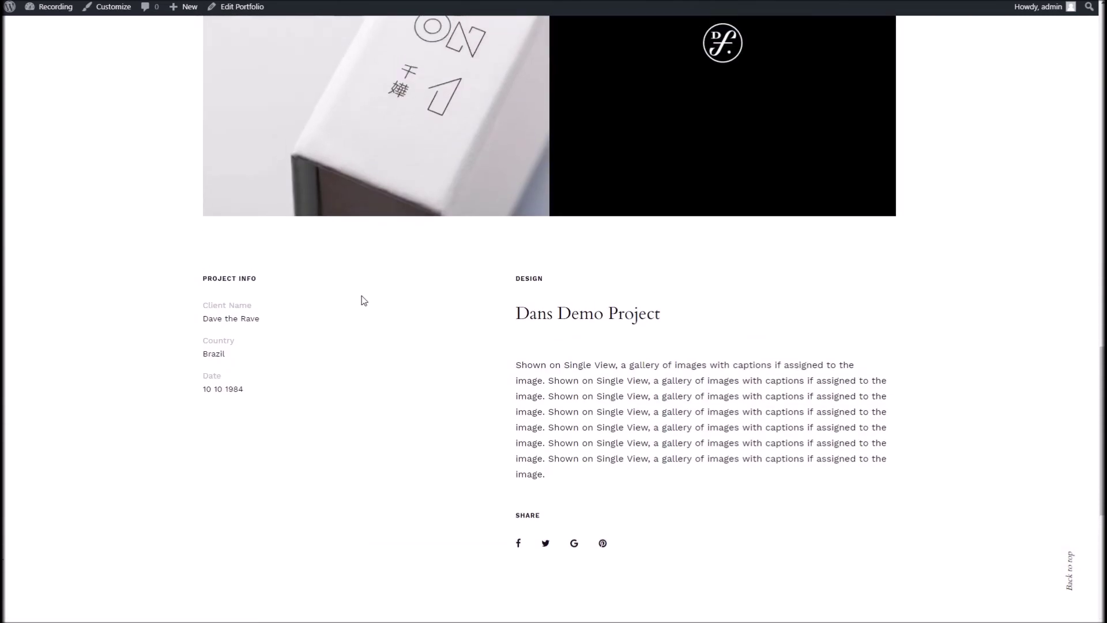
scroll(363, 299, "down", 1)
scroll(363, 297, "up", 15)
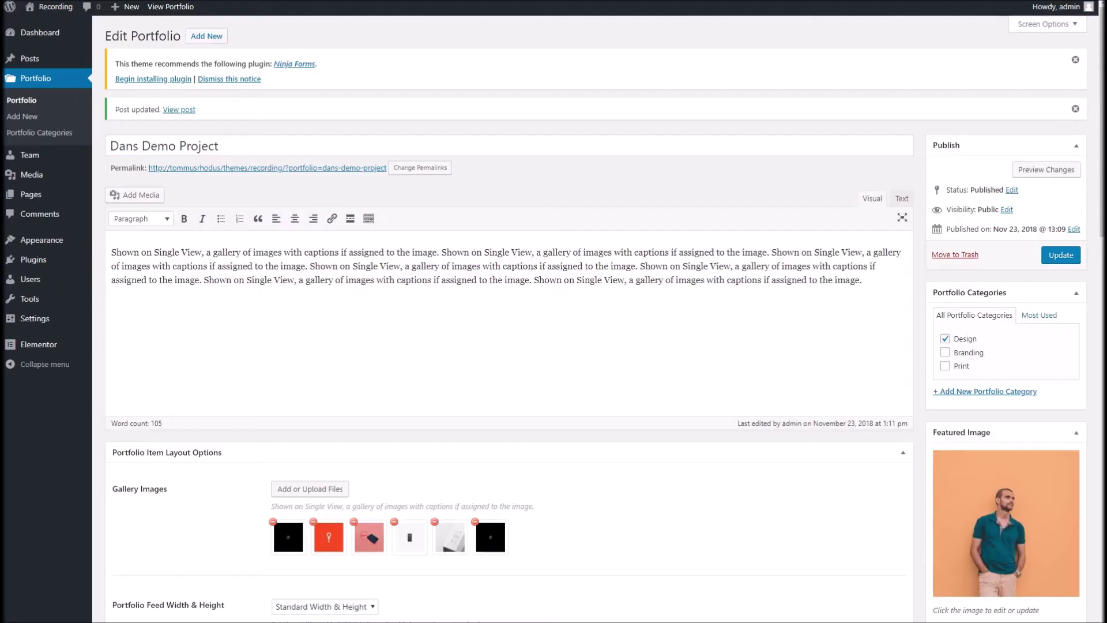
Step: Review the available Portfolio Feed Width & Height tile size options
scroll(338, 292, "down", 4)
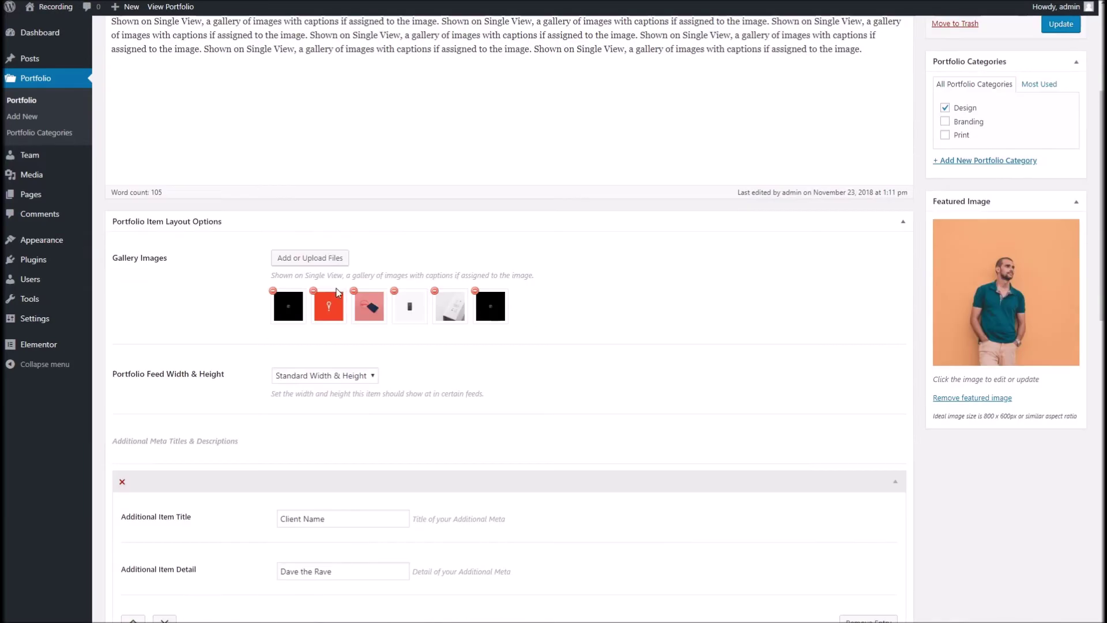
scroll(339, 292, "down", 3)
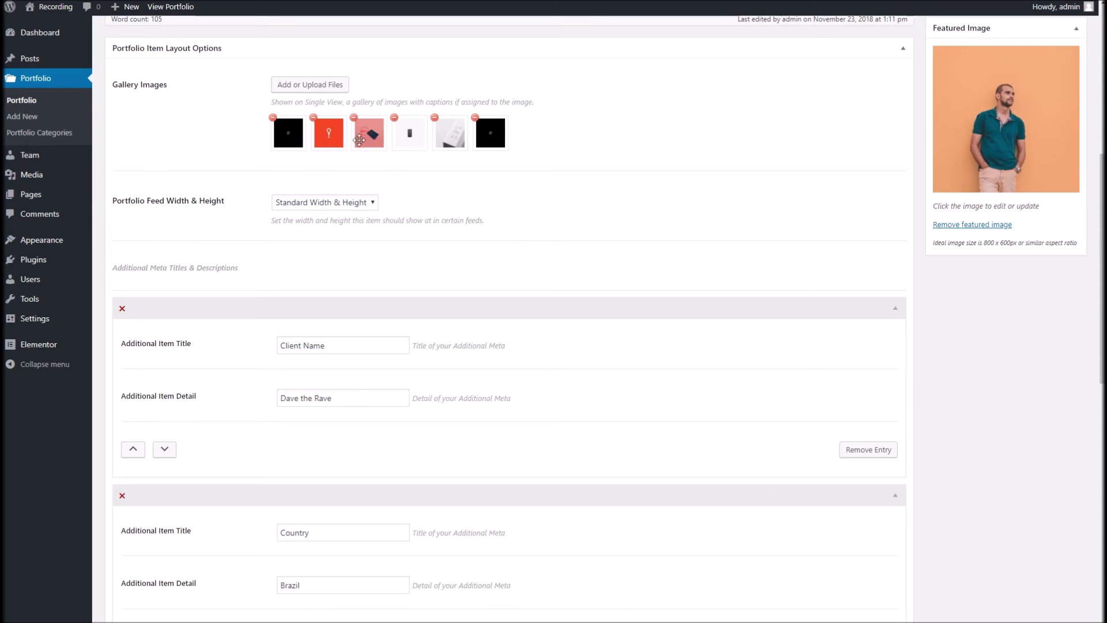
left_click(321, 203)
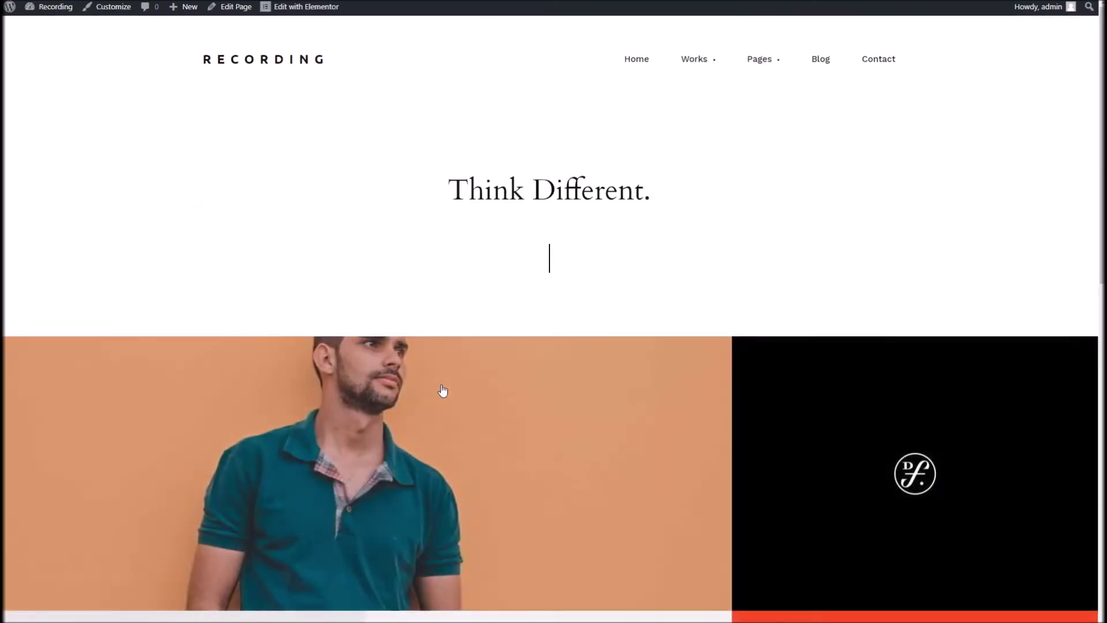
scroll(442, 388, "down", 5)
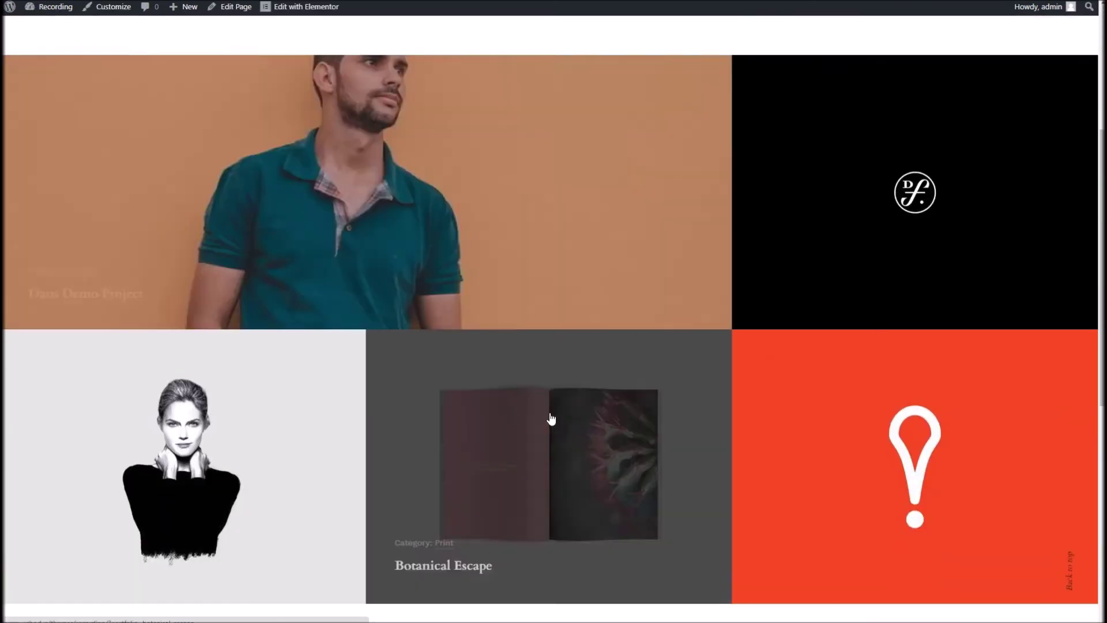
scroll(549, 420, "up", 5)
scroll(621, 319, "down", 4)
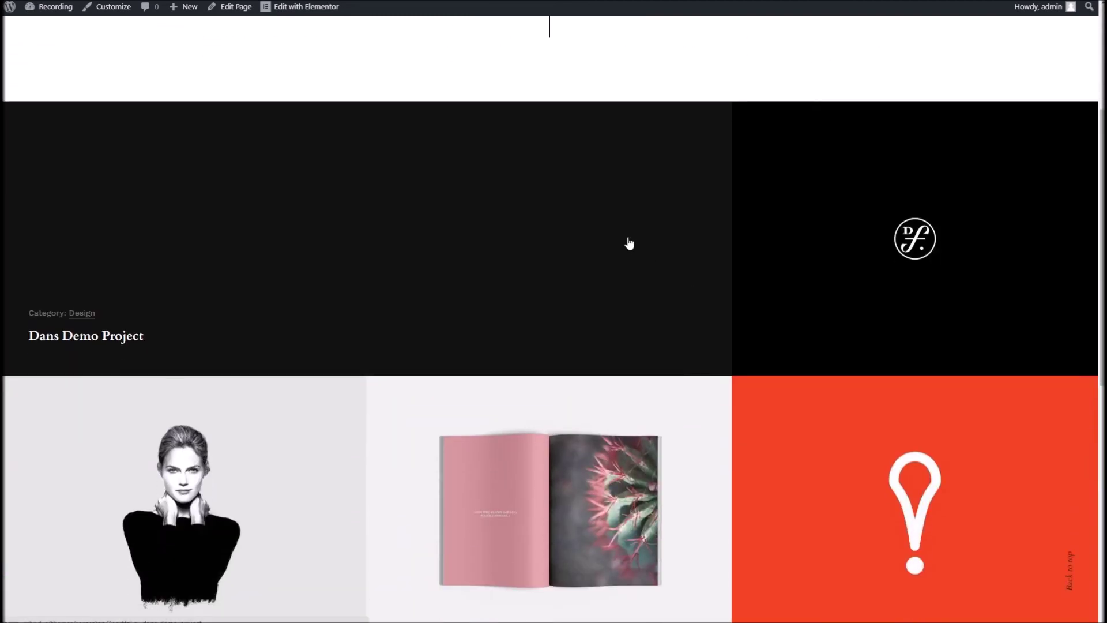
scroll(542, 261, "down", 3)
scroll(404, 230, "up", 2)
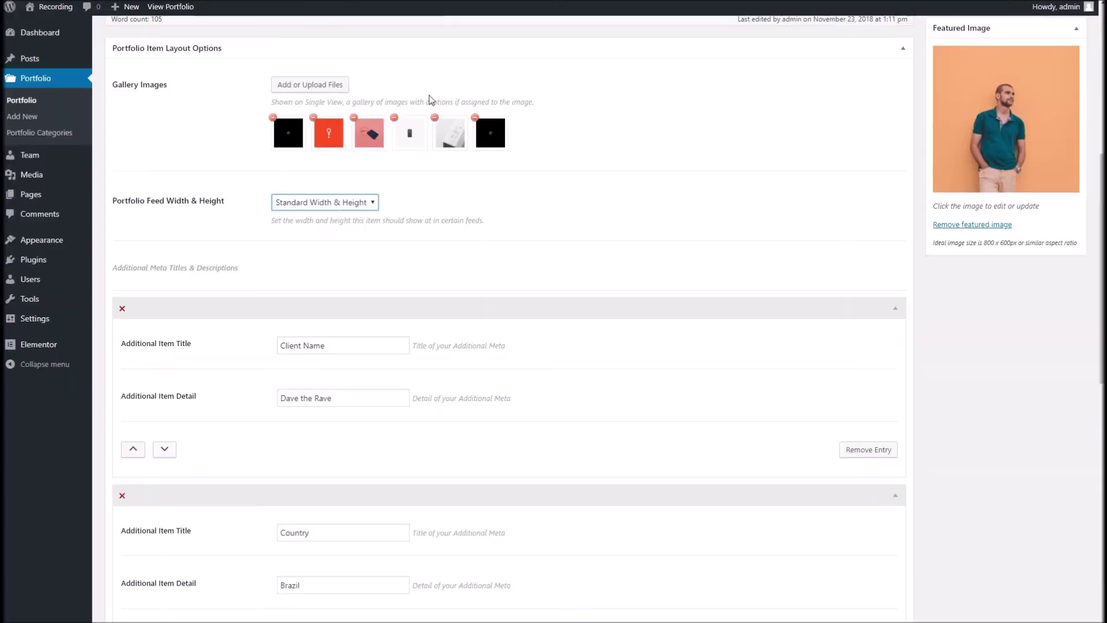
Step: Set the feed tile size to Double Width & Height and update the item
left_click(337, 201)
left_click(323, 229)
left_click(334, 203)
left_click(327, 254)
scroll(664, 279, "up", 10)
left_click(1060, 196)
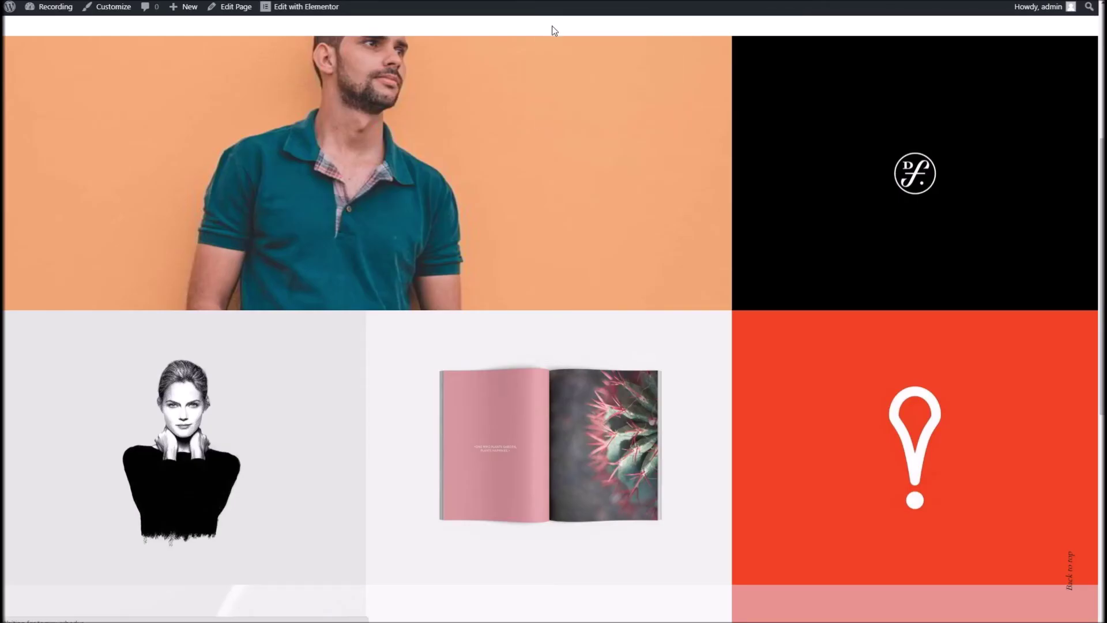
Step: Reload the front page and check Dans Demo Project's portrait now fills a double-size grid tile
key("F5")
scroll(287, 368, "down", 7)
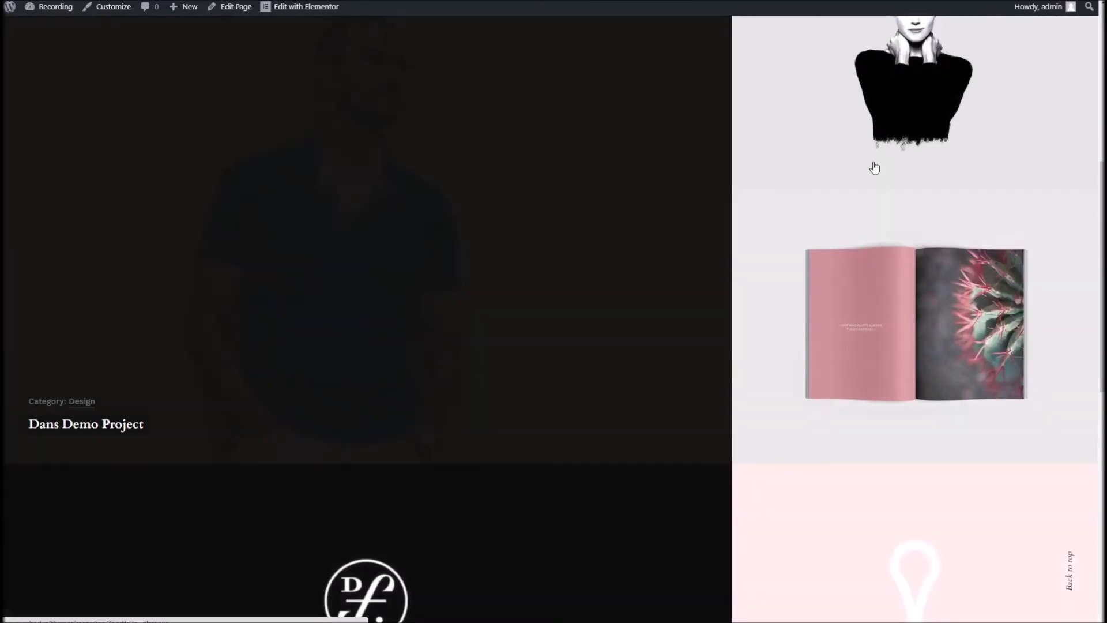
scroll(452, 437, "down", 2)
scroll(452, 201, "up", 1)
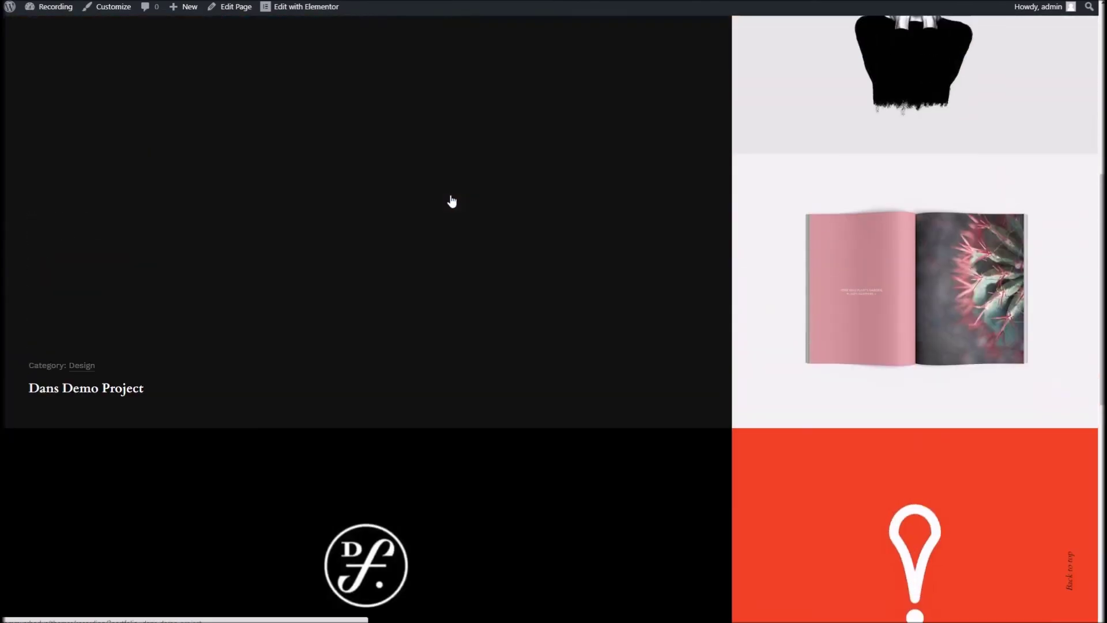
scroll(729, 188, "up", 3)
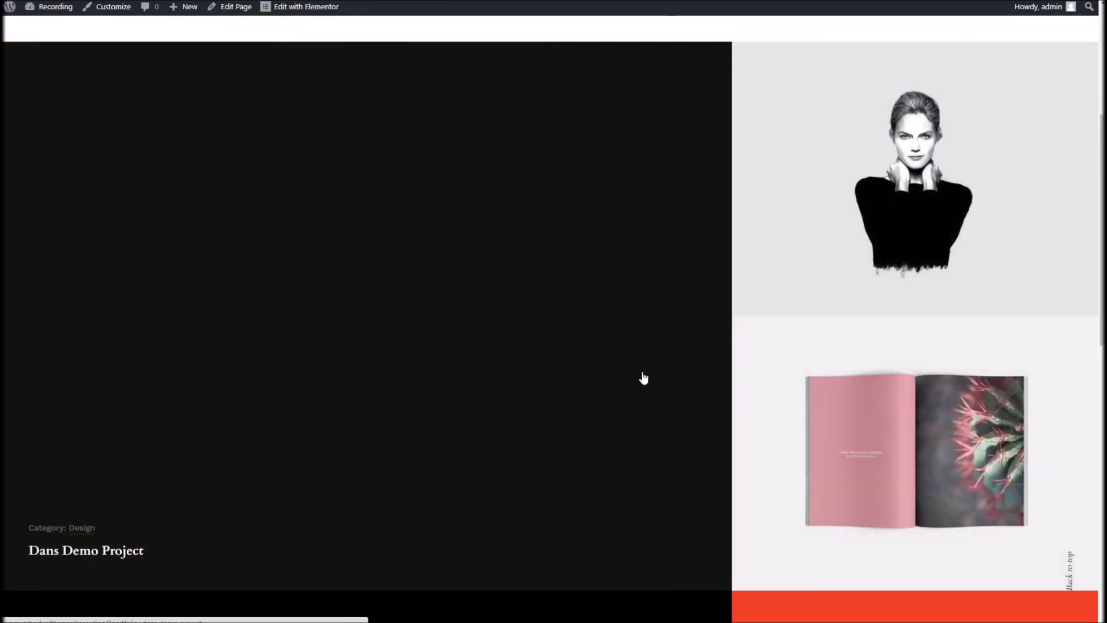
scroll(830, 434, "down", 5)
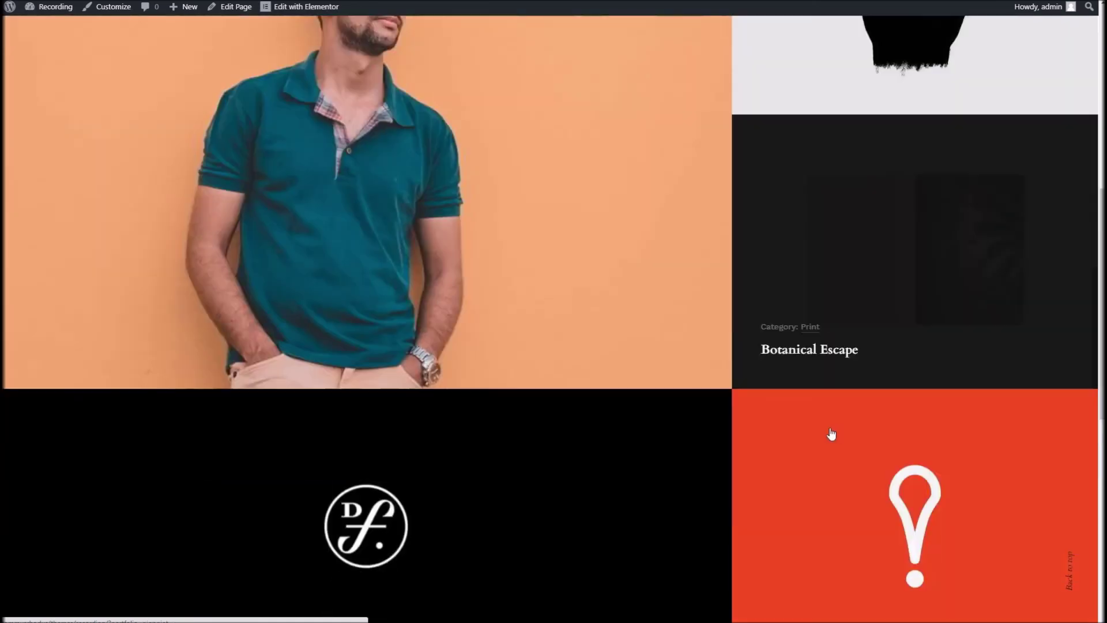
scroll(795, 425, "down", 4)
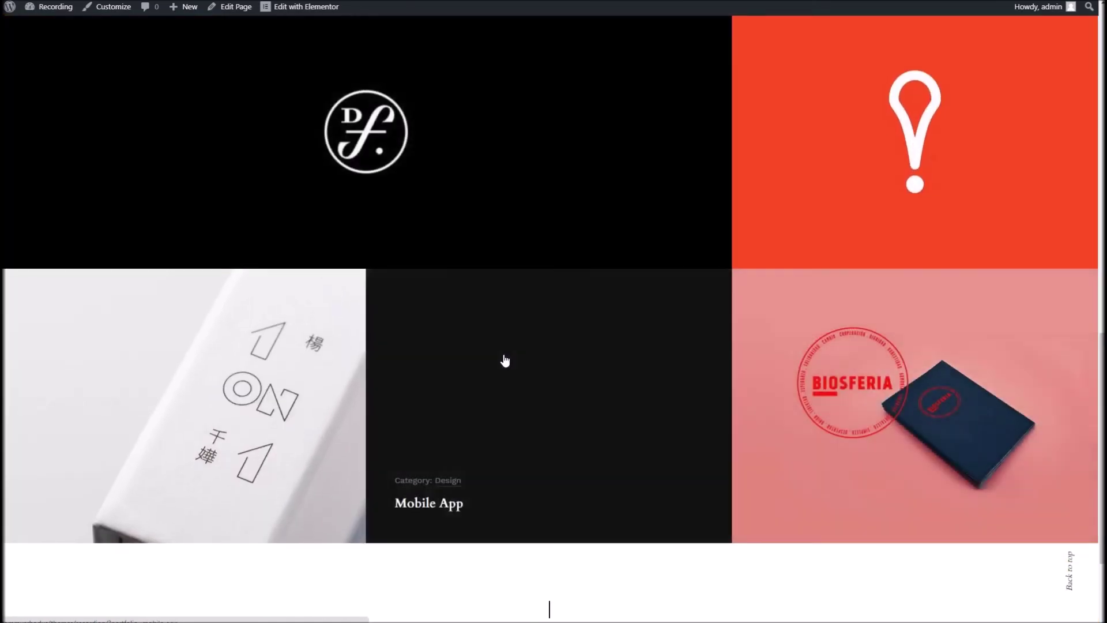
scroll(506, 357, "up", 6)
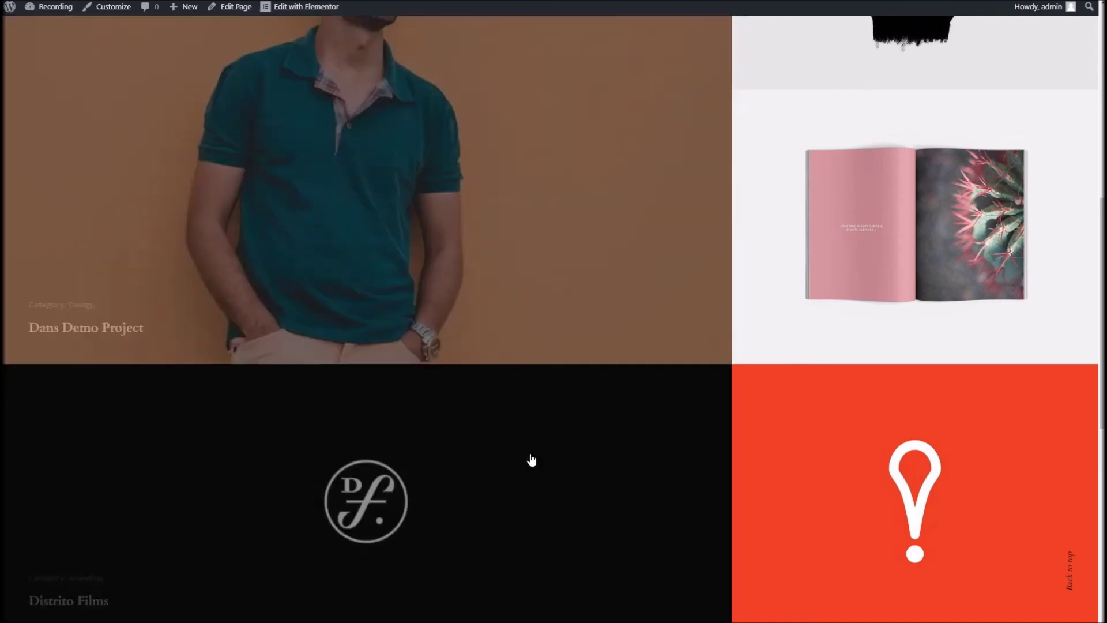
scroll(726, 383, "up", 4)
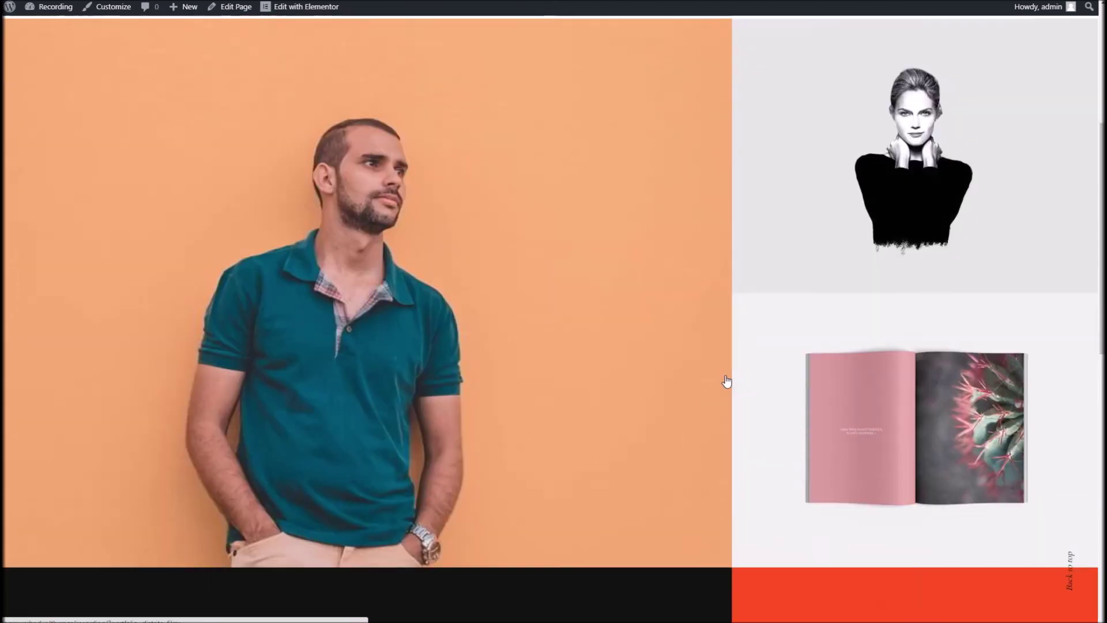
scroll(726, 382, "down", 5)
scroll(243, 158, "down", 1)
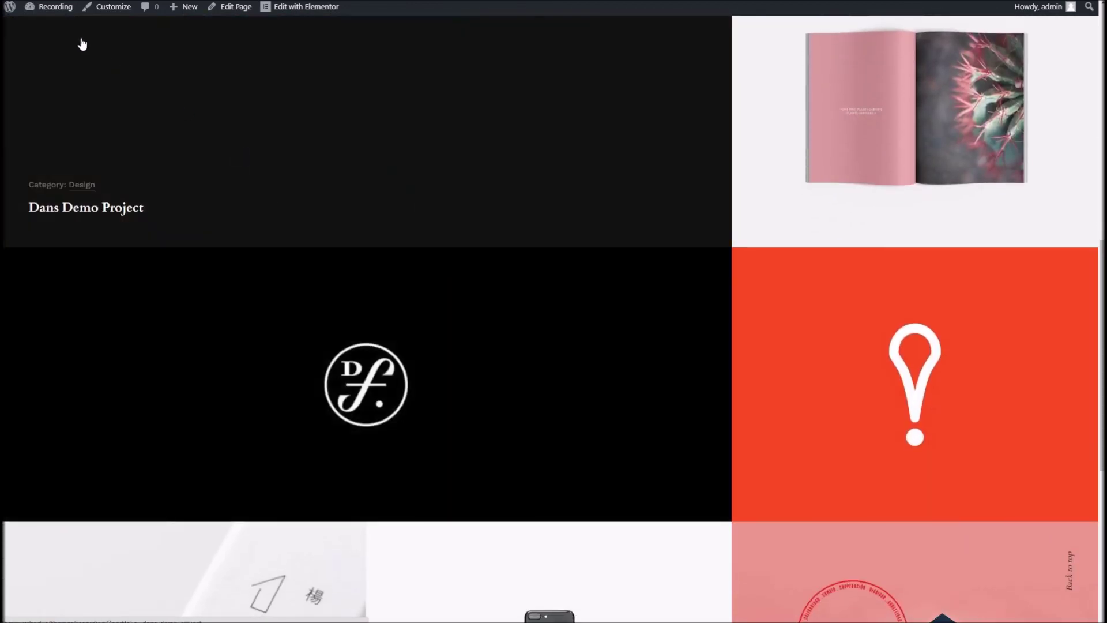